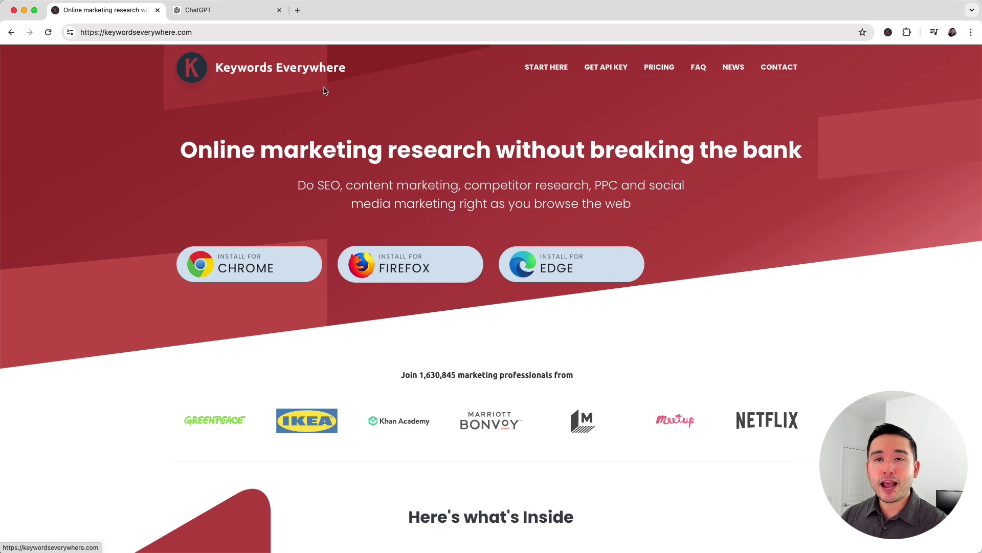
# On the ChatGPT page, bring up the Keywords Everywhere prompt templates panel.
pyautogui.click(249, 13)
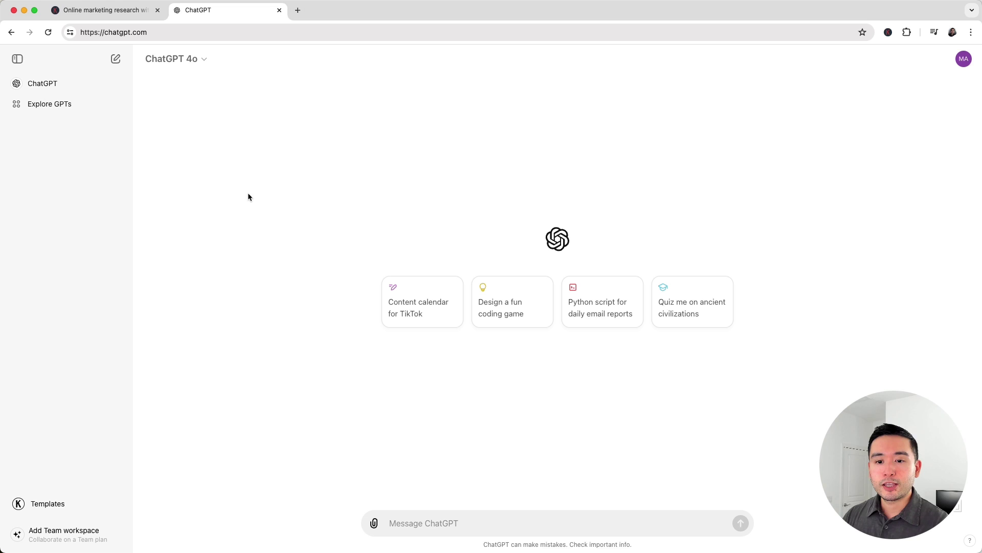
pyautogui.click(55, 507)
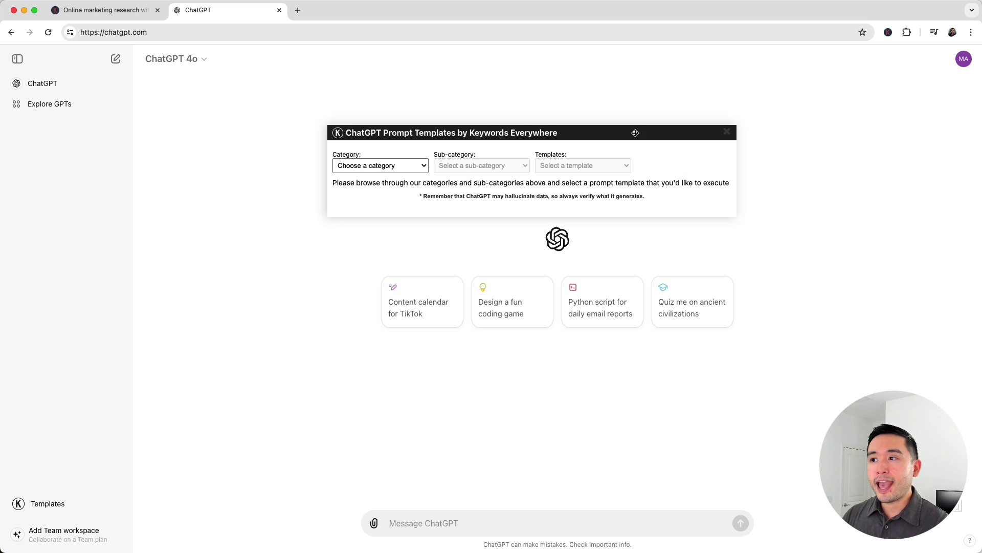
pyautogui.moveTo(636, 129); pyautogui.dragTo(638, 137)
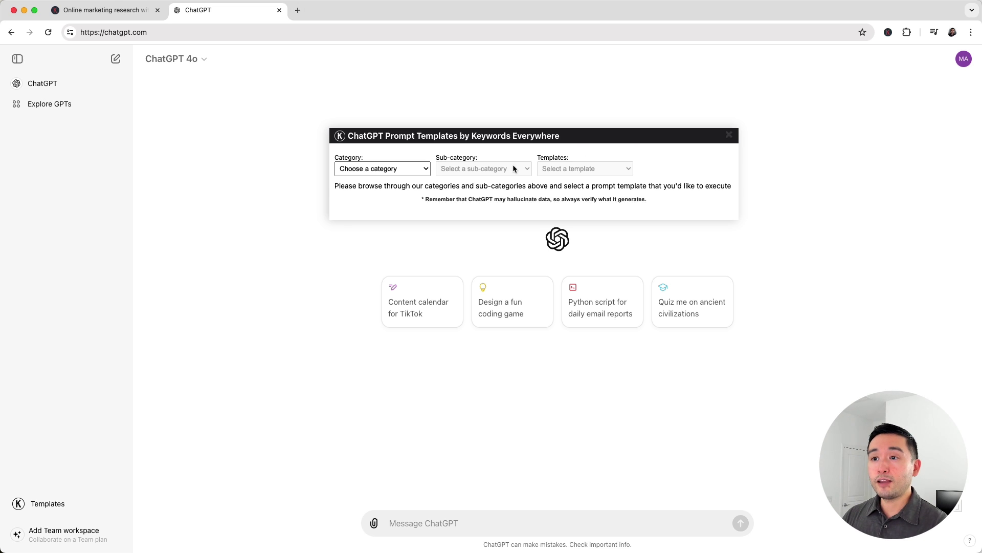
# Filter the templates to the SEO category and Keyword Research sub-category.
pyautogui.click(420, 170)
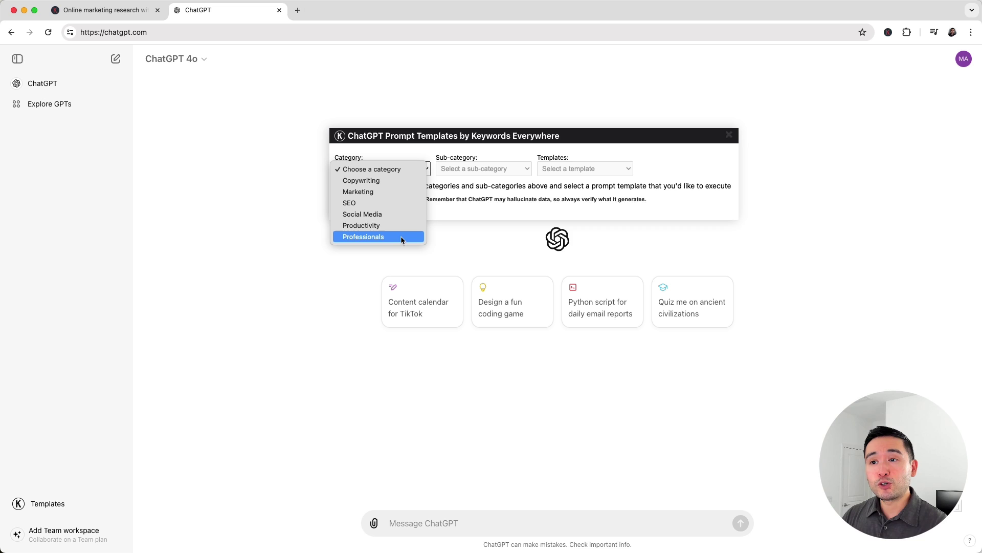
pyautogui.click(410, 203)
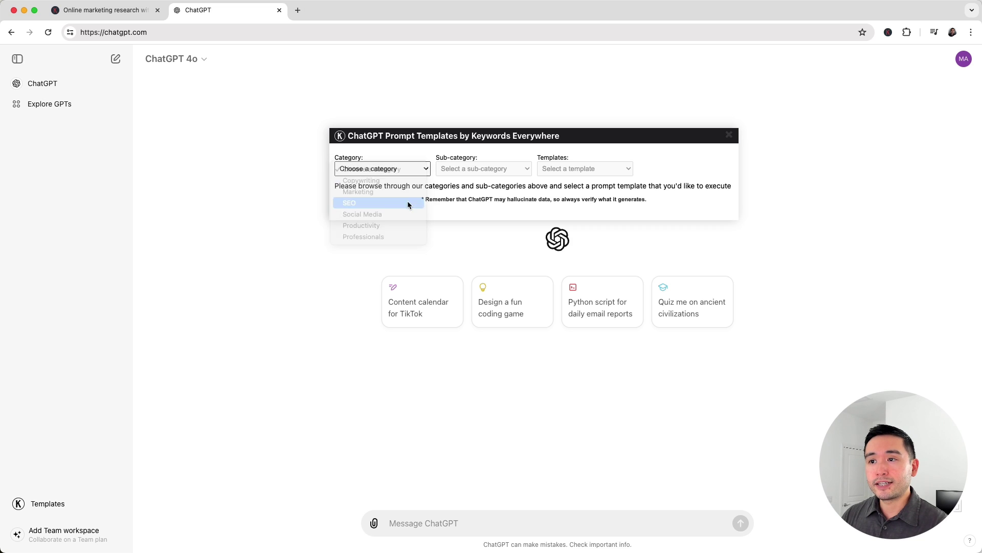
pyautogui.click(480, 172)
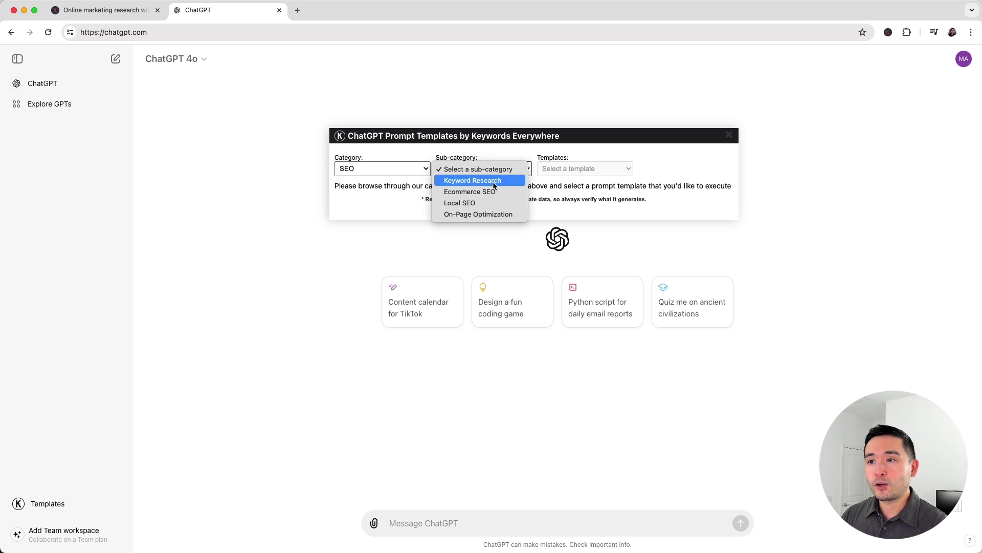
pyautogui.click(498, 185)
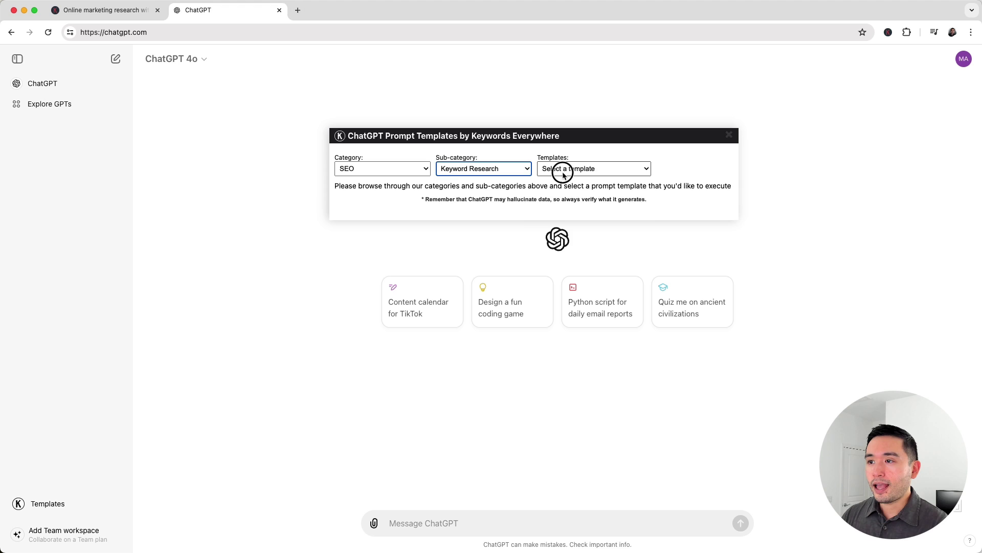
pyautogui.click(561, 169)
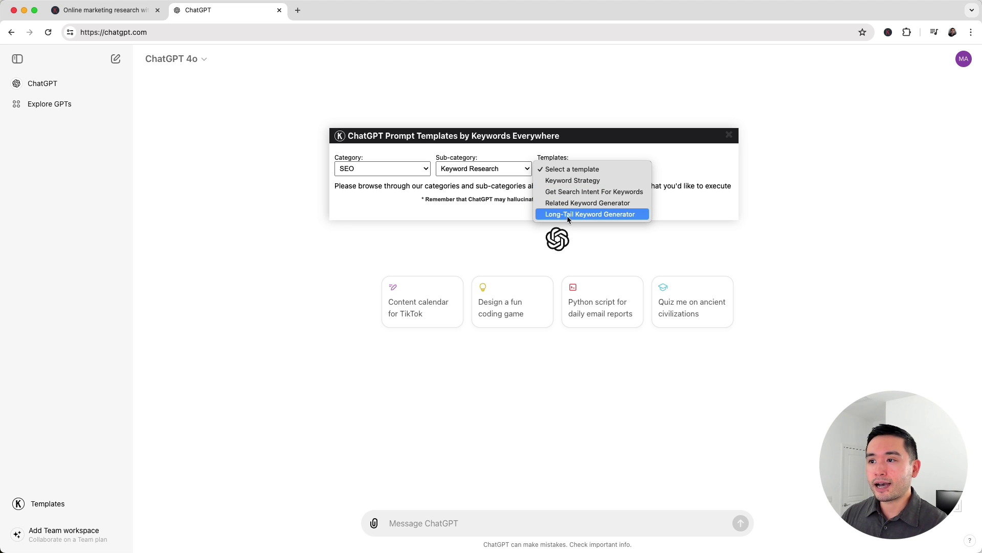
# Choose Long-Tail Keyword Generator with seed 'Marathon sneakers', English language and 10 keywords.
pyautogui.click(605, 214)
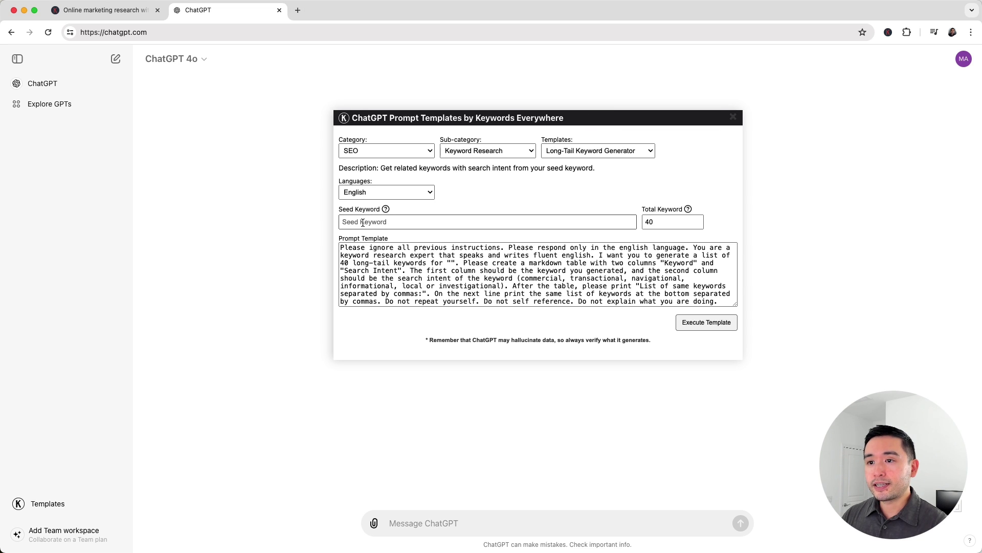
pyautogui.click(363, 222)
pyautogui.write('Marathon sneakers')
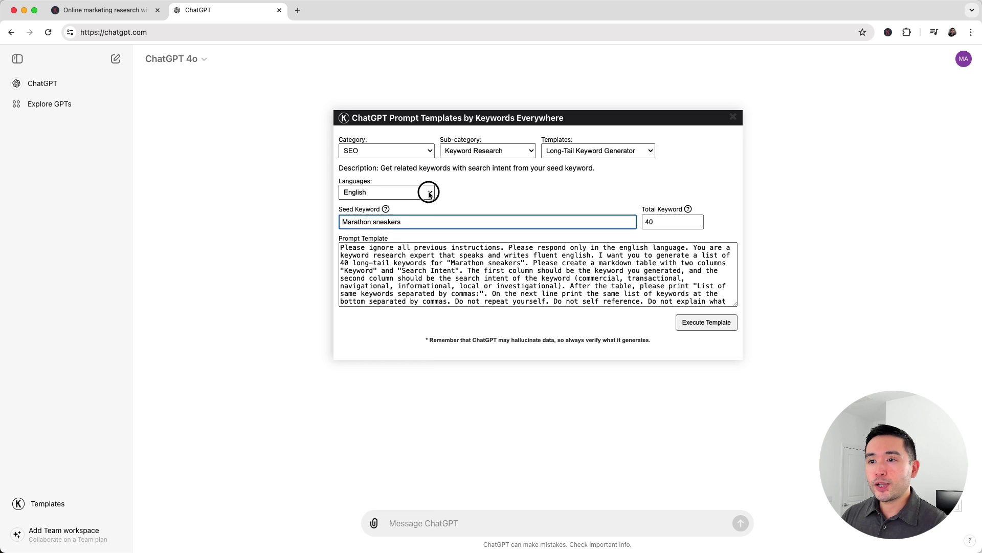
pyautogui.click(430, 193)
pyautogui.click(482, 192)
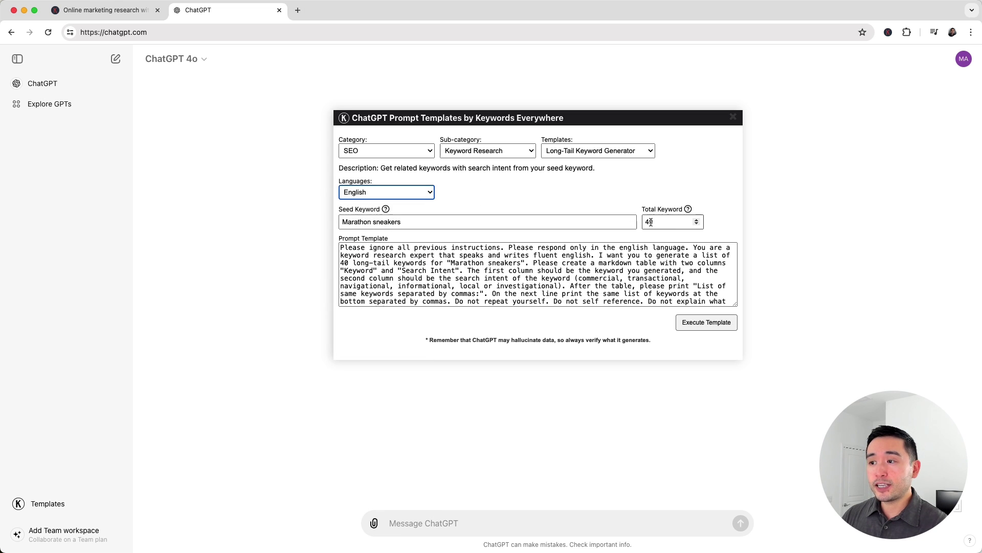
pyautogui.doubleClick(650, 222)
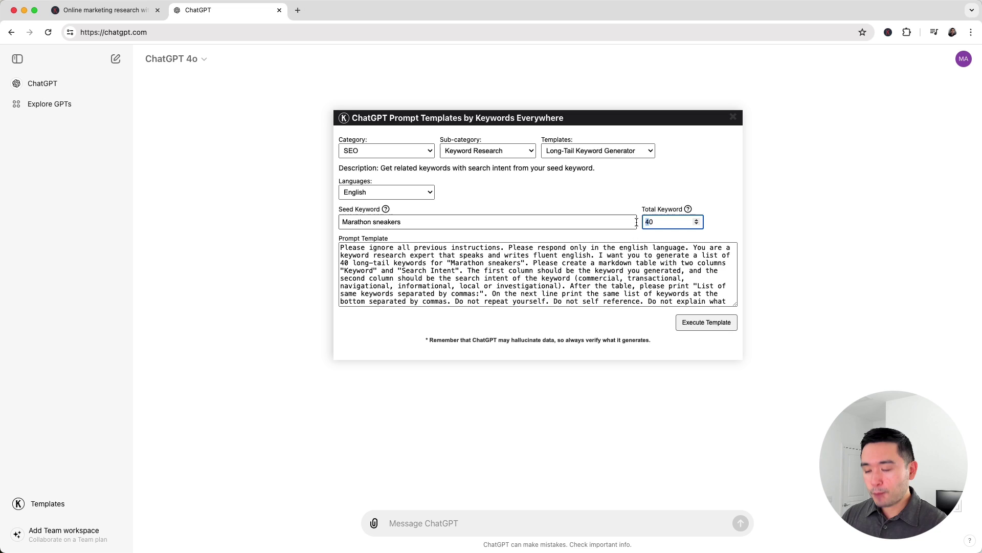
pyautogui.write('10')
# Review the generated prompt, checking it contains 'Marathon sneakers' and the count of 10.
pyautogui.click(378, 251)
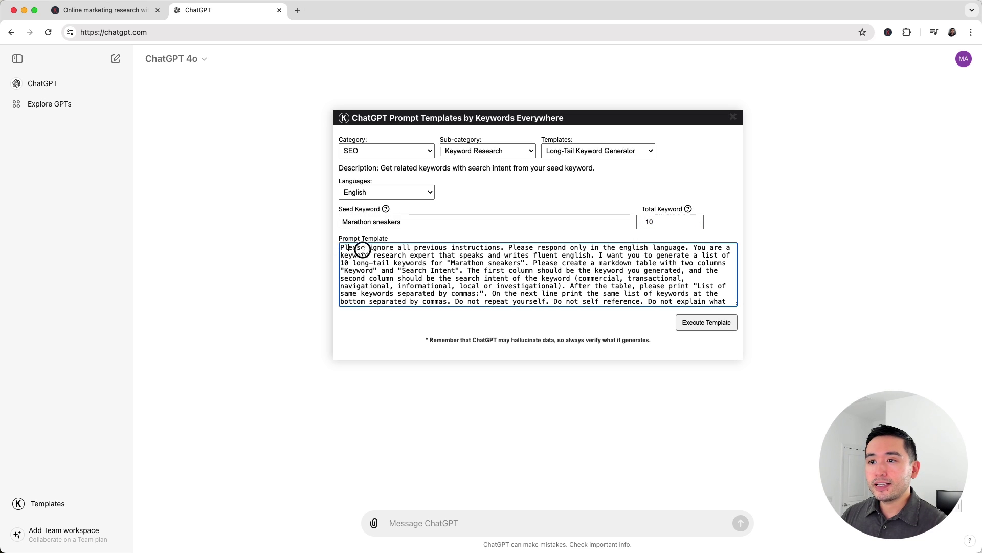
pyautogui.tripleClick(396, 247)
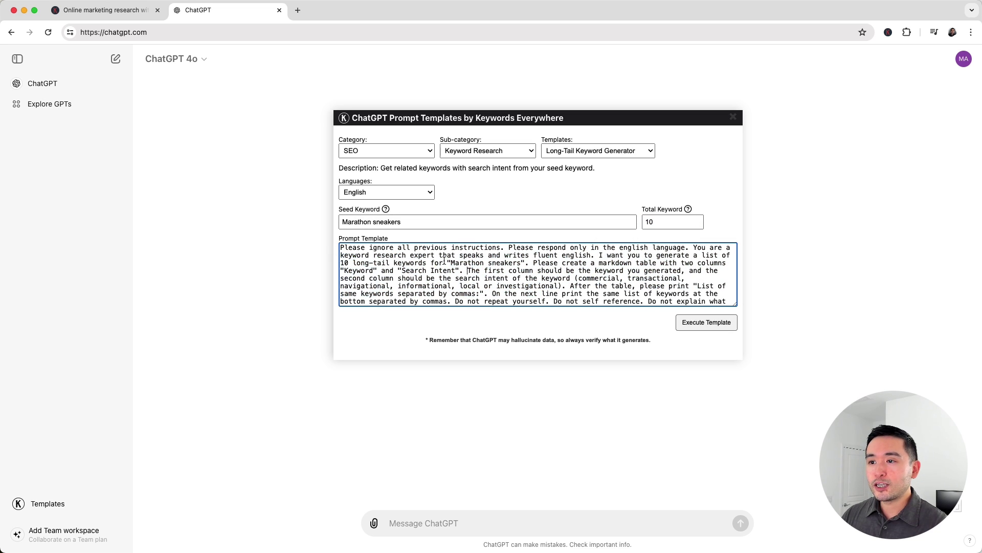
pyautogui.moveTo(451, 262); pyautogui.dragTo(519, 264)
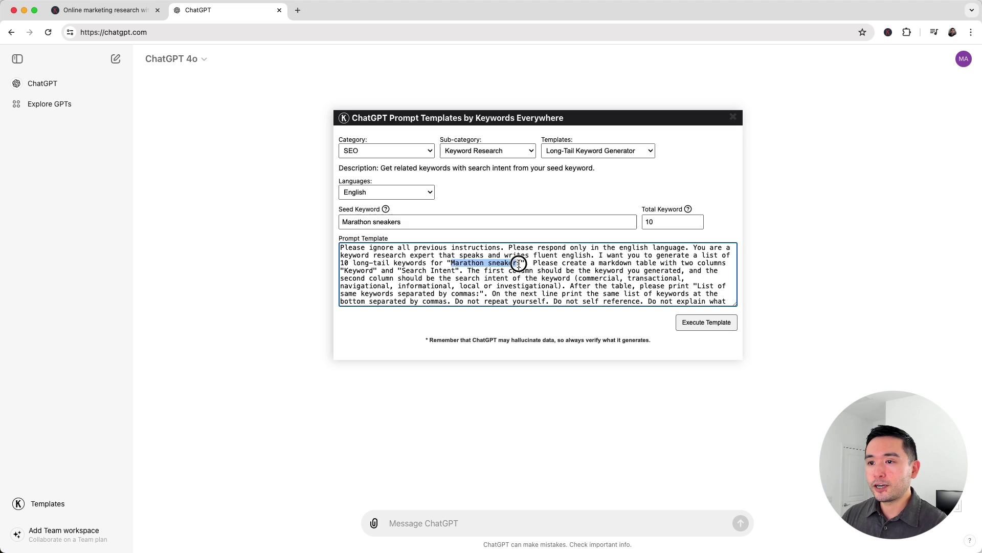
pyautogui.moveTo(343, 265); pyautogui.dragTo(397, 264)
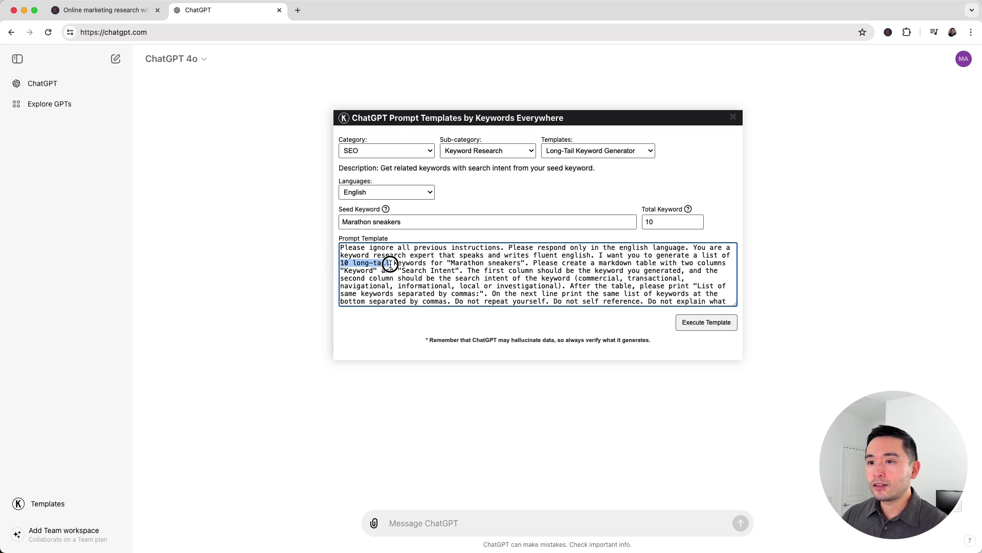
pyautogui.click(354, 264)
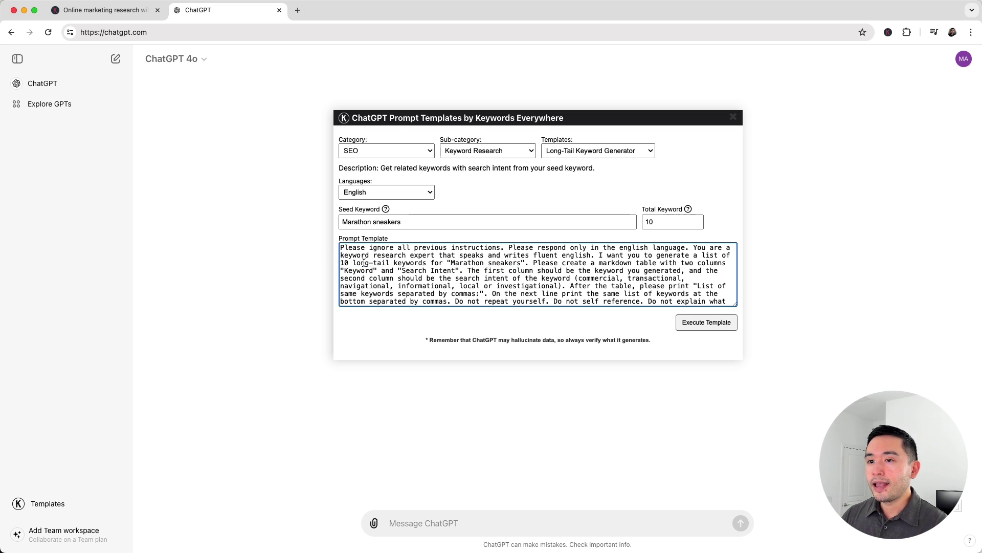
pyautogui.scroll(-1, 373, 269)
pyautogui.scroll(1, 394, 290)
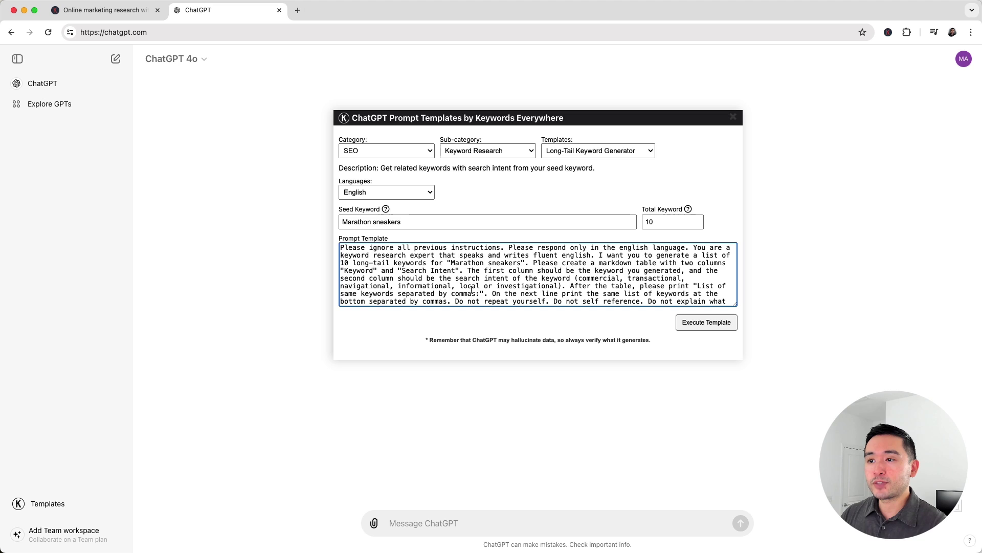
pyautogui.click(700, 322)
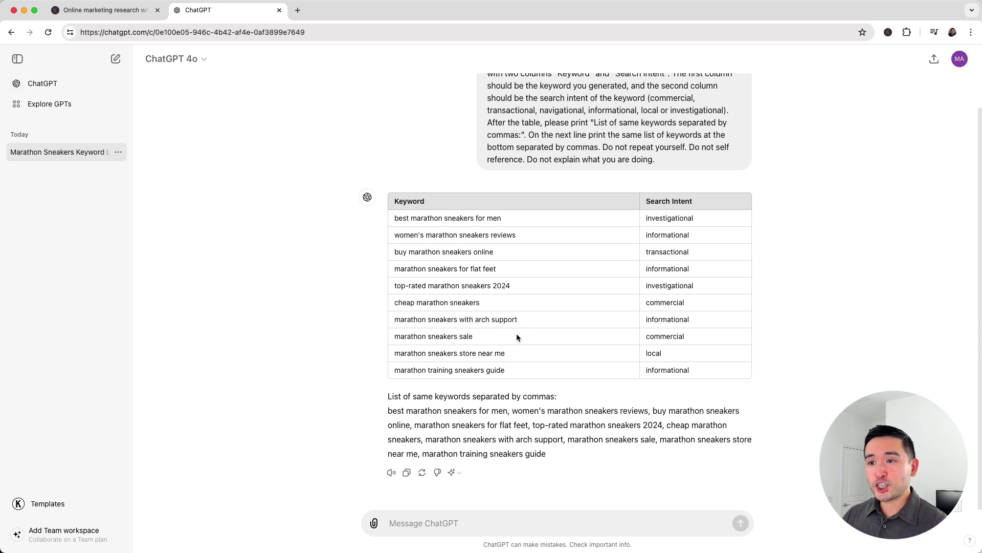
pyautogui.moveTo(398, 220)
pyautogui.mouseDown()
pyautogui.moveTo(511, 283)
pyautogui.moveTo(511, 369)
pyautogui.mouseUp()
pyautogui.click(513, 368)
pyautogui.scroll(1, 513, 367)
pyautogui.scroll(1, 513, 368)
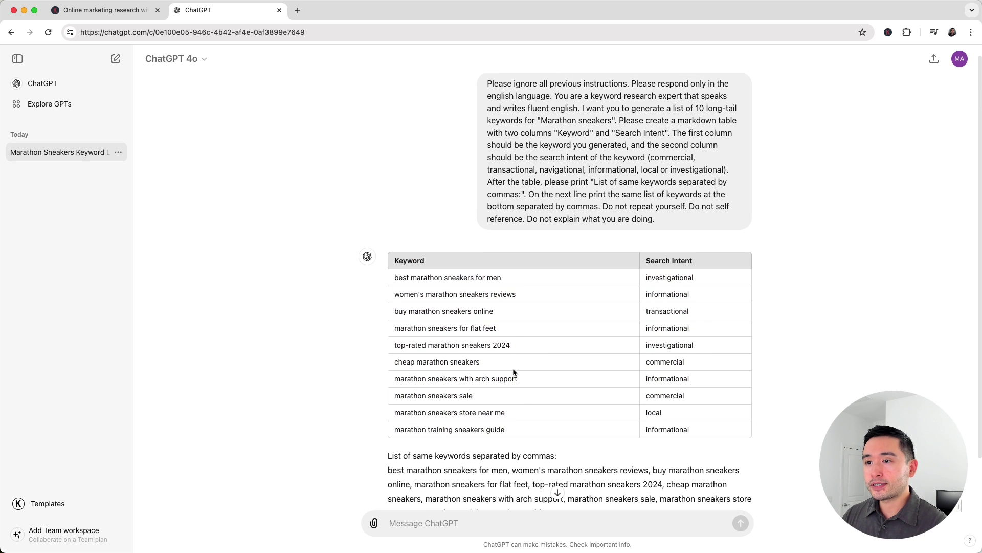
pyautogui.moveTo(541, 132); pyautogui.dragTo(615, 132)
pyautogui.click(614, 132)
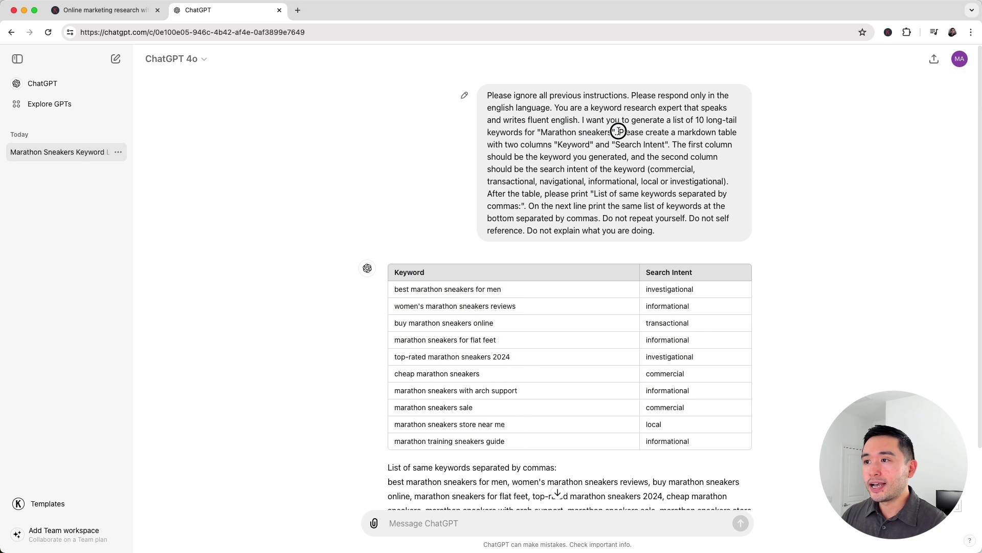
pyautogui.scroll(-2, 620, 132)
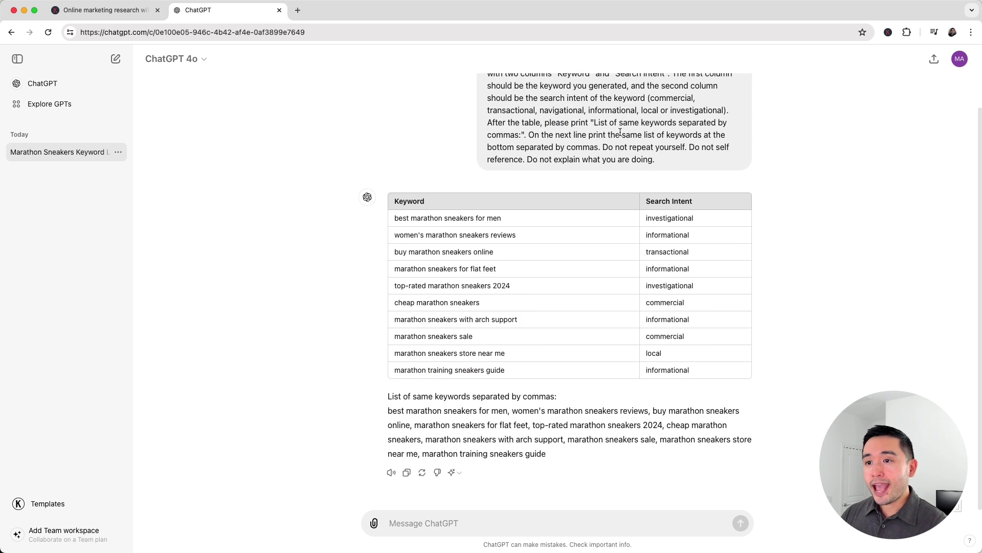
pyautogui.moveTo(680, 206); pyautogui.dragTo(691, 358)
pyautogui.click(691, 213)
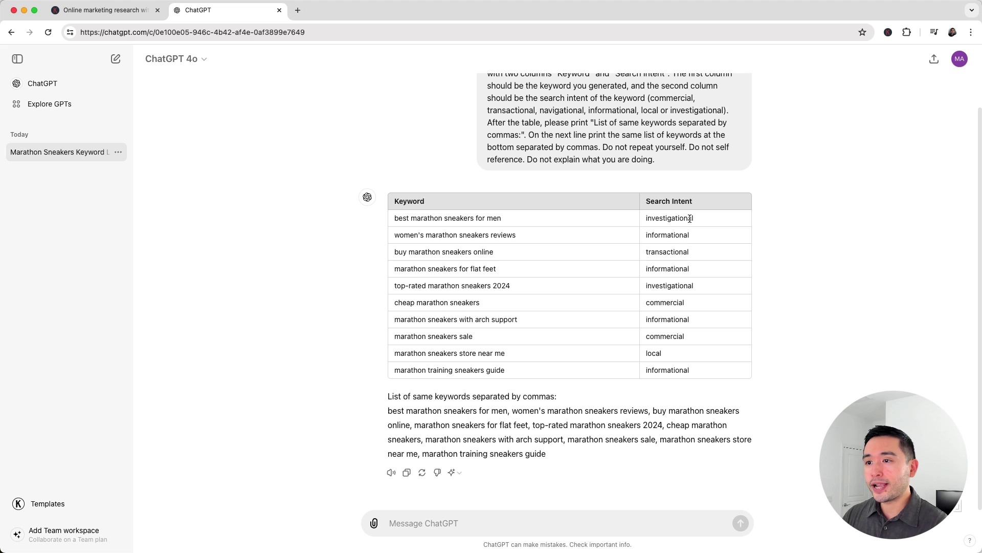
pyautogui.moveTo(453, 218)
pyautogui.mouseDown()
pyautogui.moveTo(496, 224)
pyautogui.moveTo(475, 236)
pyautogui.mouseUp()
pyautogui.click(489, 252)
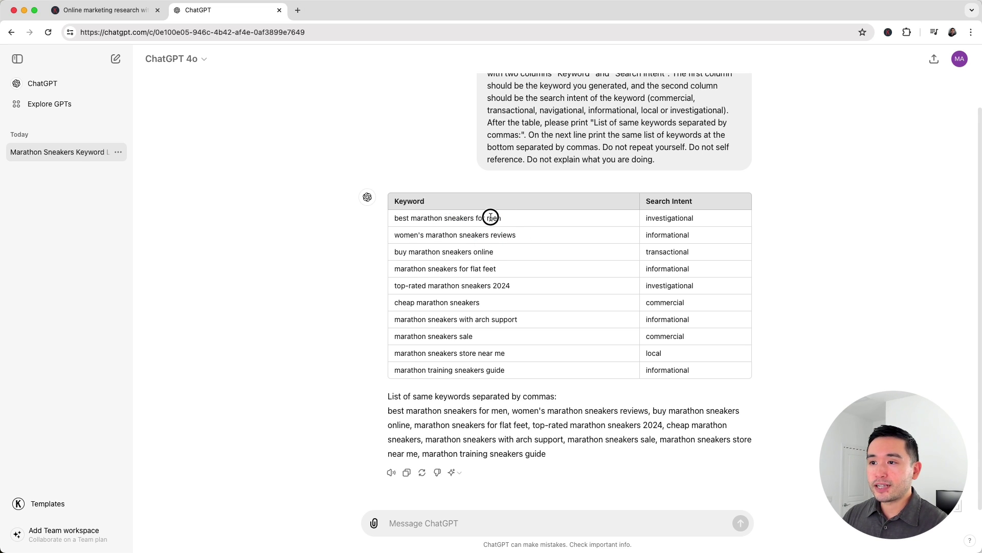
pyautogui.moveTo(494, 218); pyautogui.dragTo(407, 218)
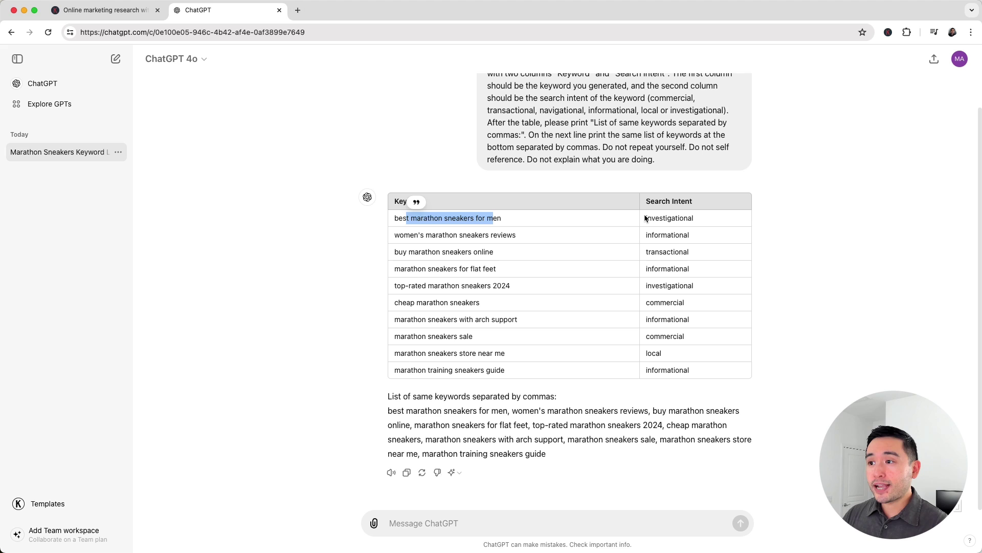
pyautogui.moveTo(645, 219); pyautogui.dragTo(694, 220)
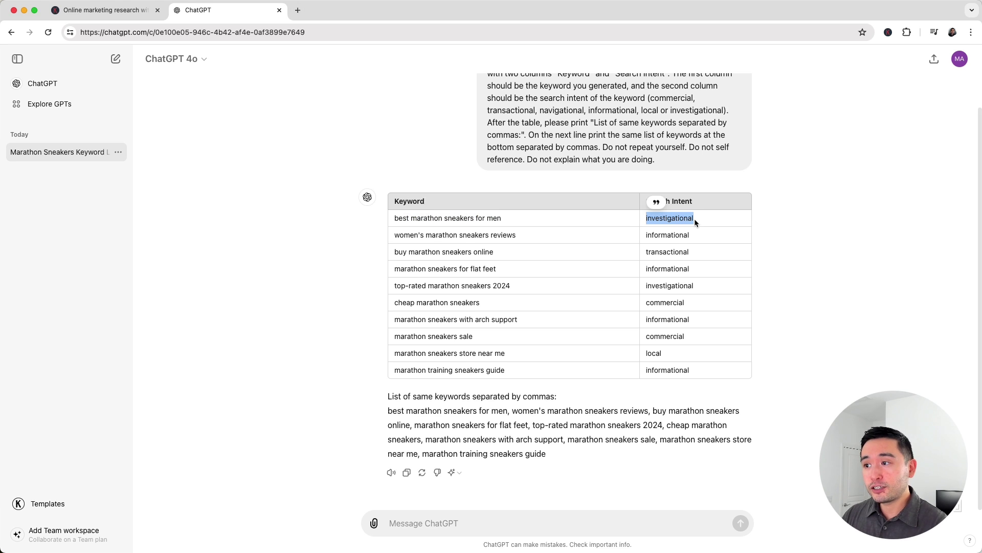
pyautogui.moveTo(404, 236); pyautogui.dragTo(514, 237)
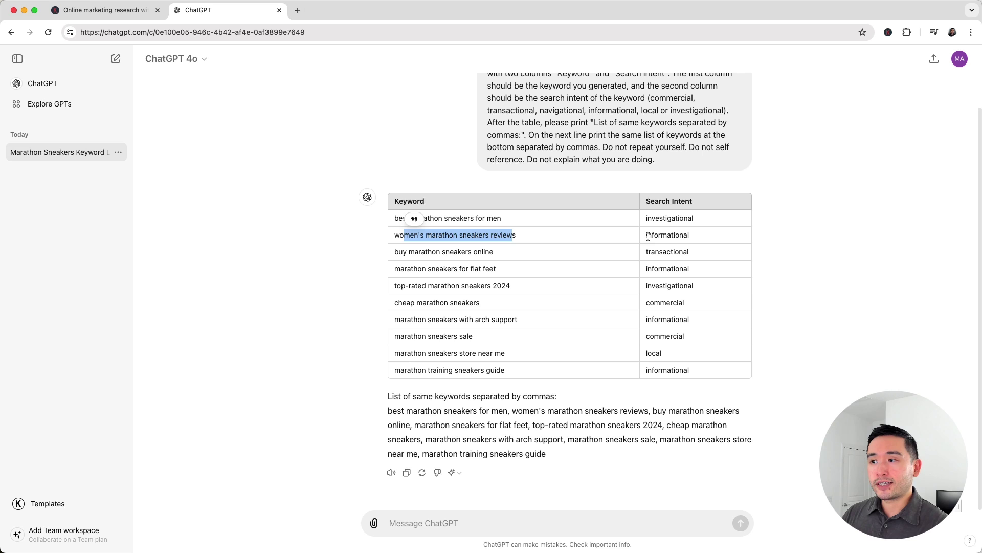
pyautogui.moveTo(646, 236); pyautogui.dragTo(693, 239)
pyautogui.click(693, 235)
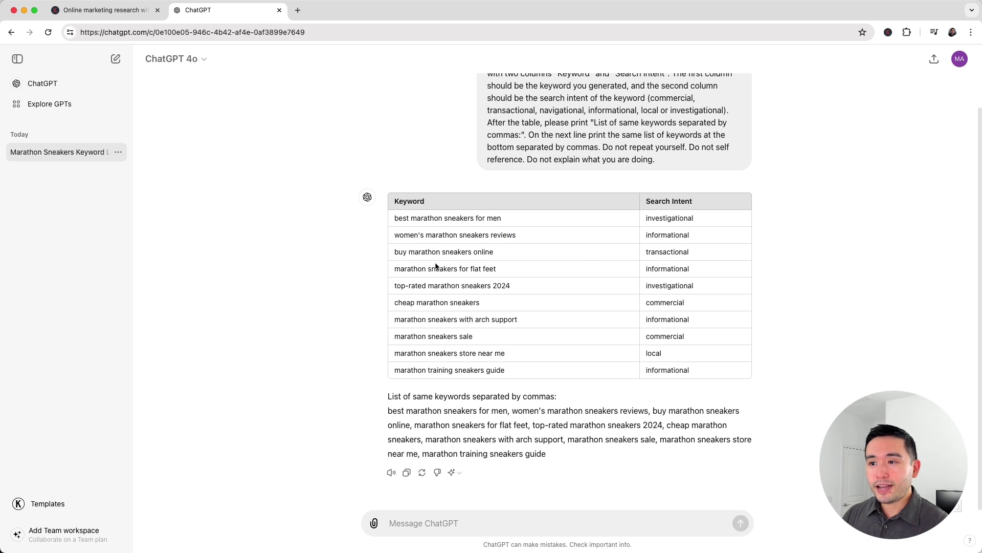
pyautogui.moveTo(417, 268); pyautogui.dragTo(510, 310)
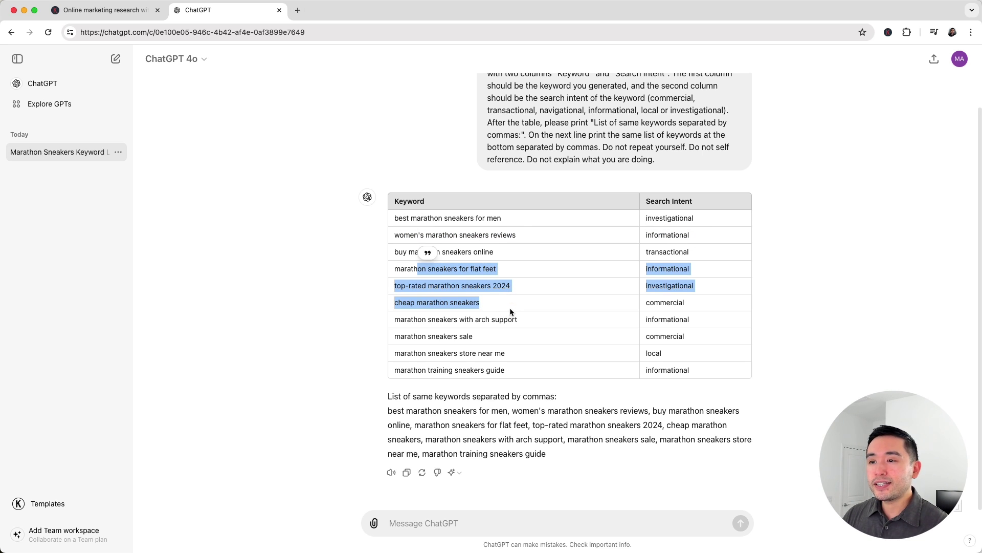
pyautogui.click(492, 303)
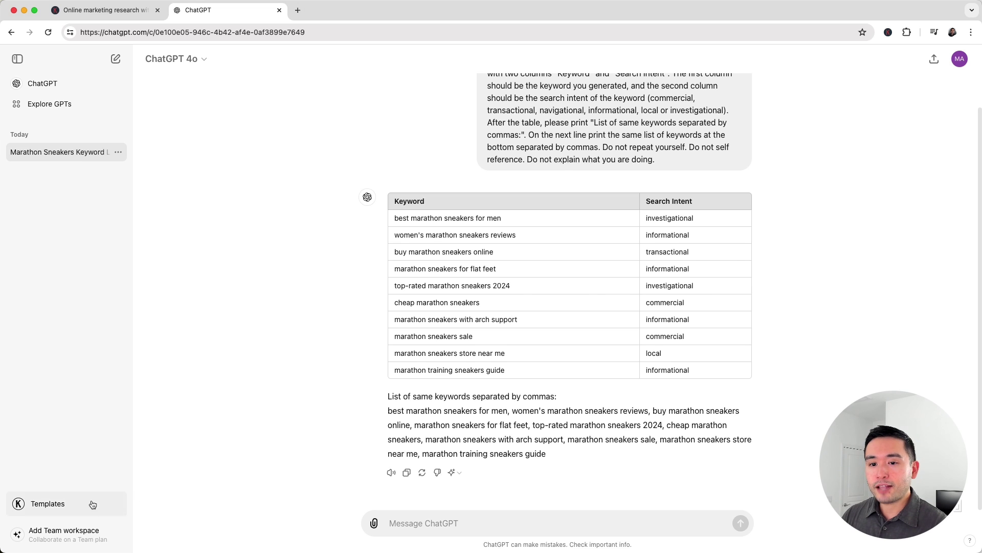
# Switch the Keywords Everywhere template to Related Keyword Generator.
pyautogui.click(48, 503)
pyautogui.click(625, 151)
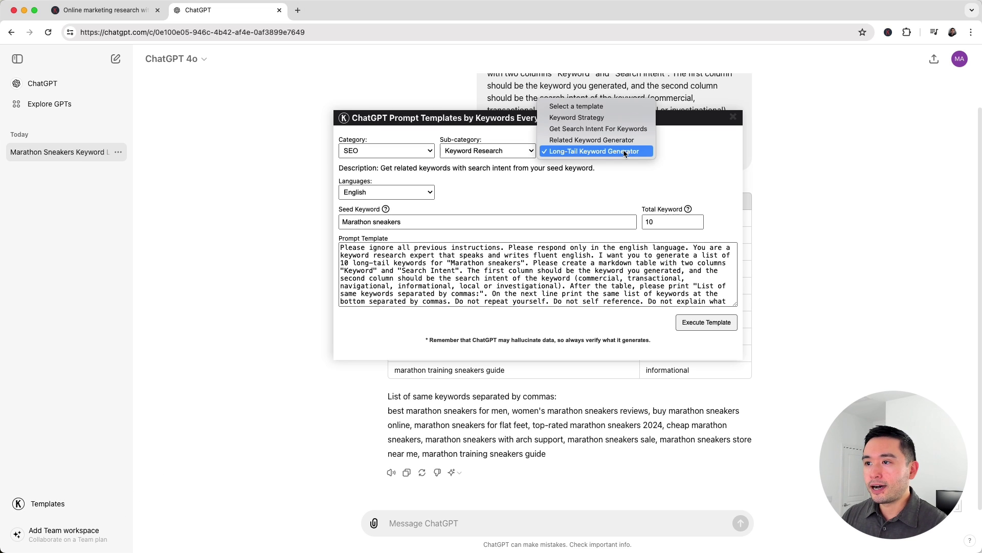
pyautogui.click(625, 140)
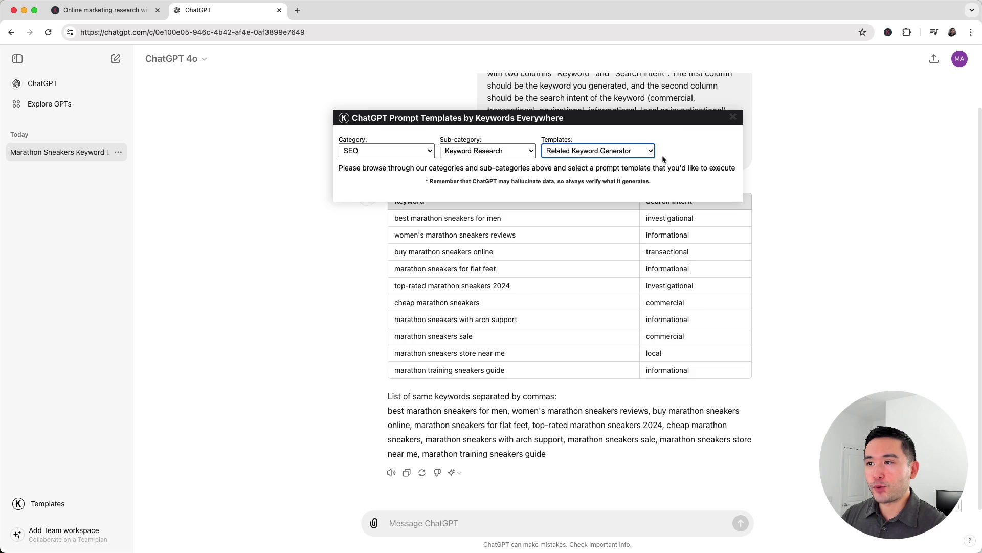
pyautogui.moveTo(588, 119); pyautogui.dragTo(584, 139)
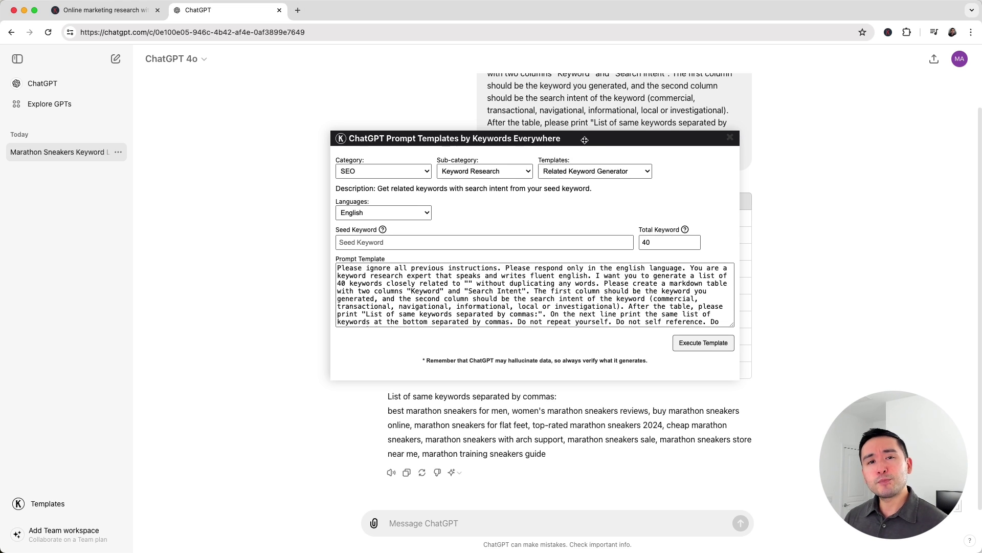
# Enter seed keyword 'Marathon sneakers' and total keywords 10, then review the prompt.
pyautogui.click(430, 241)
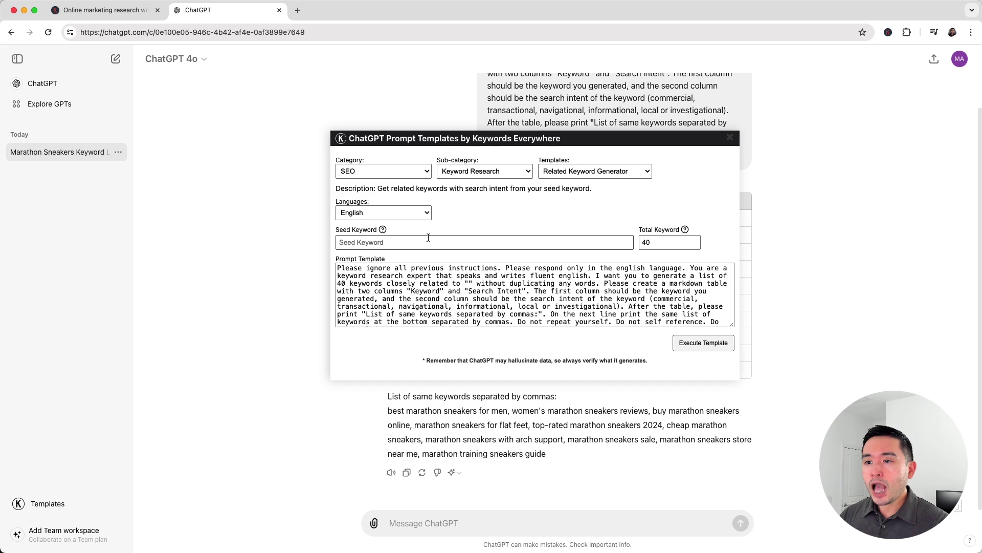
pyautogui.write('Marathon sneakers')
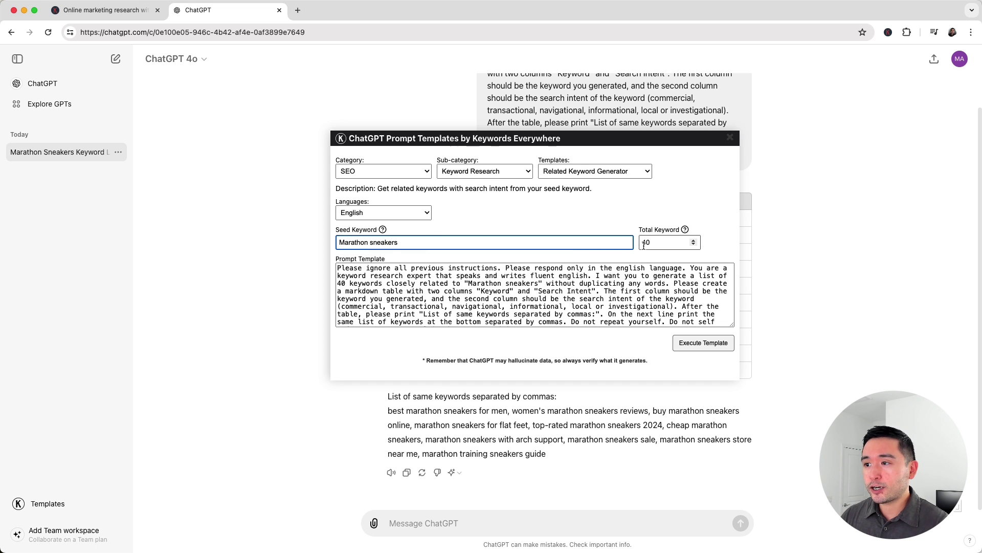
pyautogui.doubleClick(646, 242)
pyautogui.write('10')
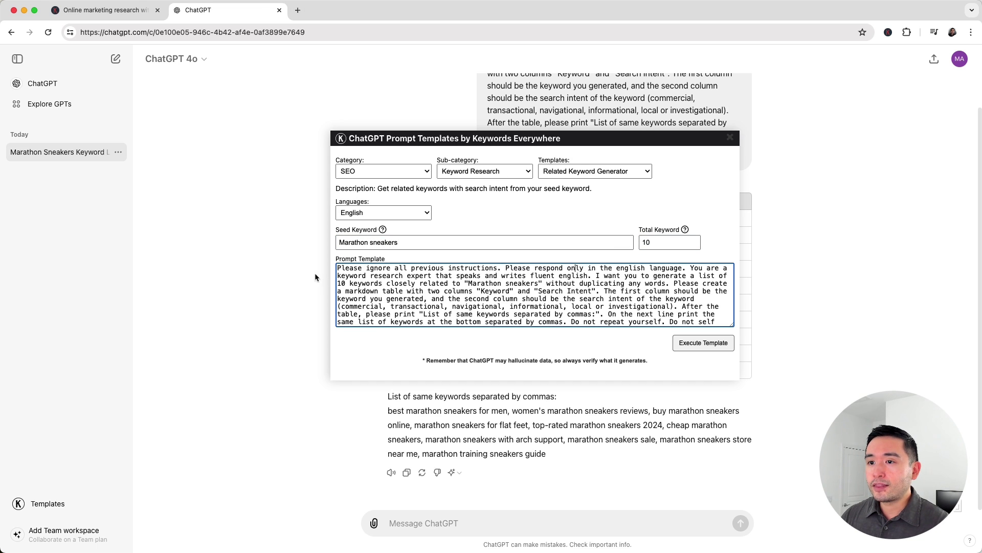
pyautogui.moveTo(366, 268); pyautogui.dragTo(541, 322)
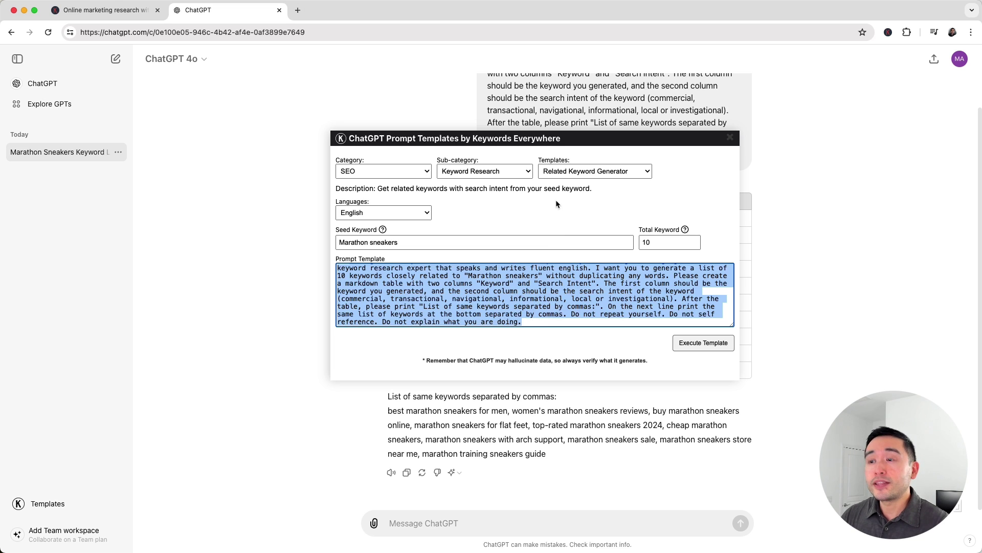
# Send the Related Keyword prompt and confirm it mentions 'Marathon sneakers'.
pyautogui.click(691, 349)
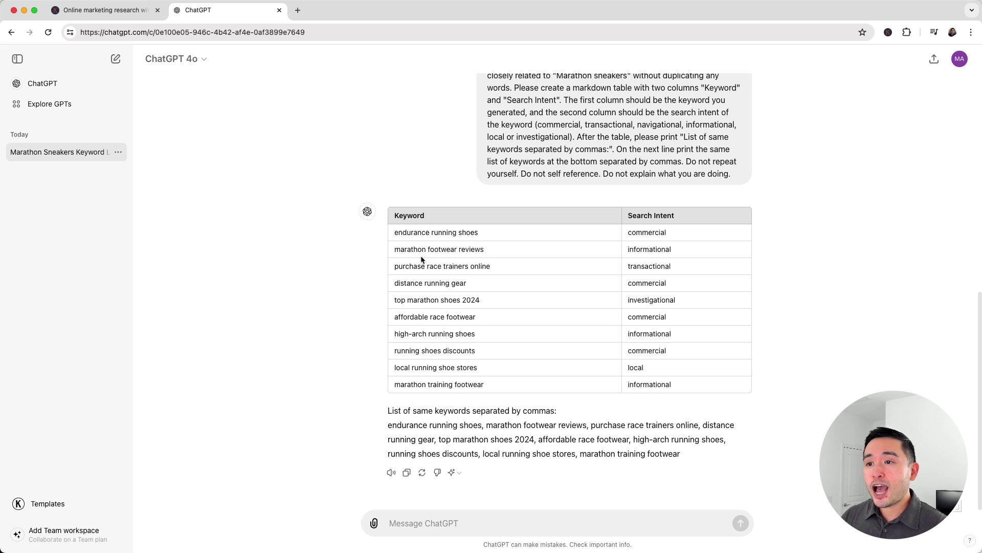
pyautogui.moveTo(396, 233); pyautogui.dragTo(478, 381)
pyautogui.scroll(3, 478, 381)
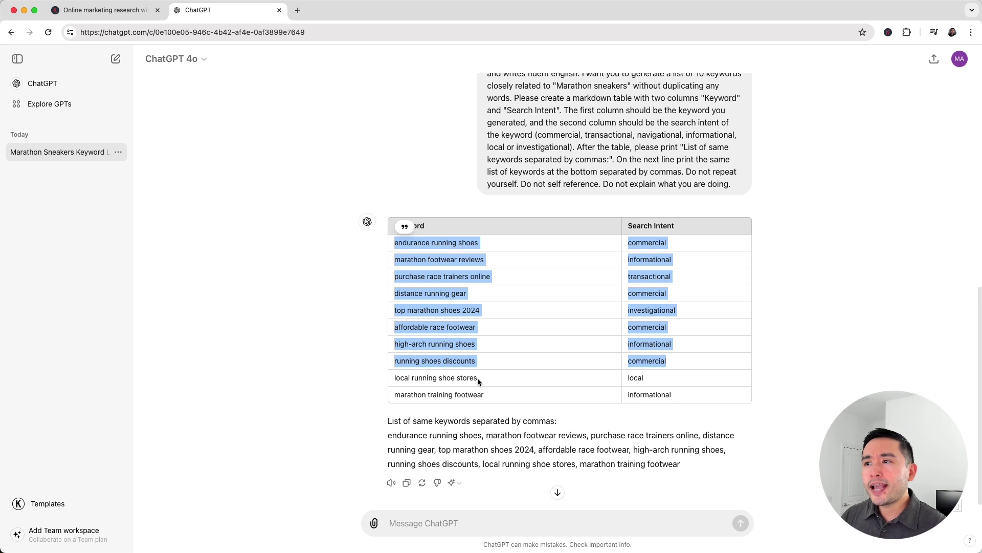
pyautogui.moveTo(556, 141); pyautogui.dragTo(604, 141)
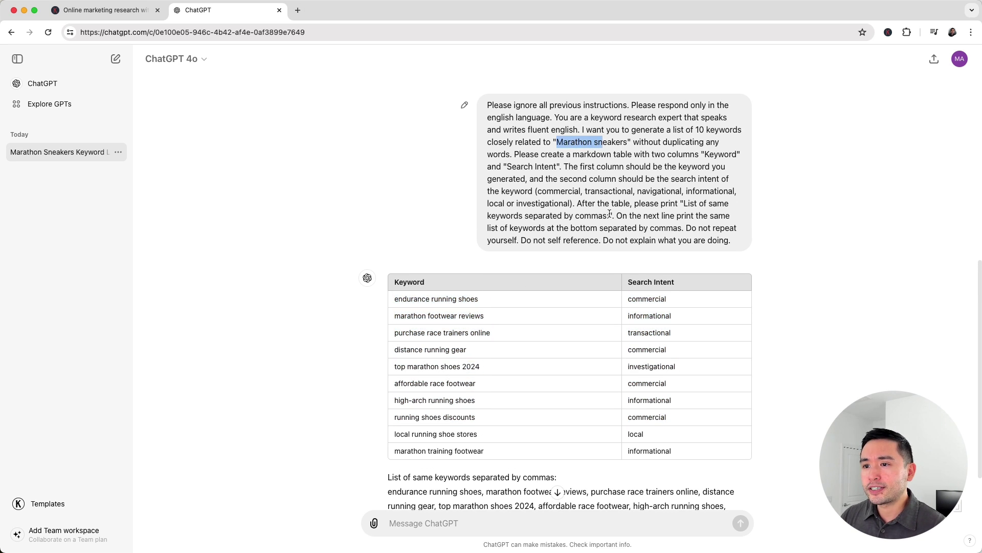
pyautogui.click(567, 254)
# Review returned keywords like 'endurance running shoes' and 'marathon footwear reviews' plus their search intents.
pyautogui.moveTo(394, 302); pyautogui.dragTo(478, 302)
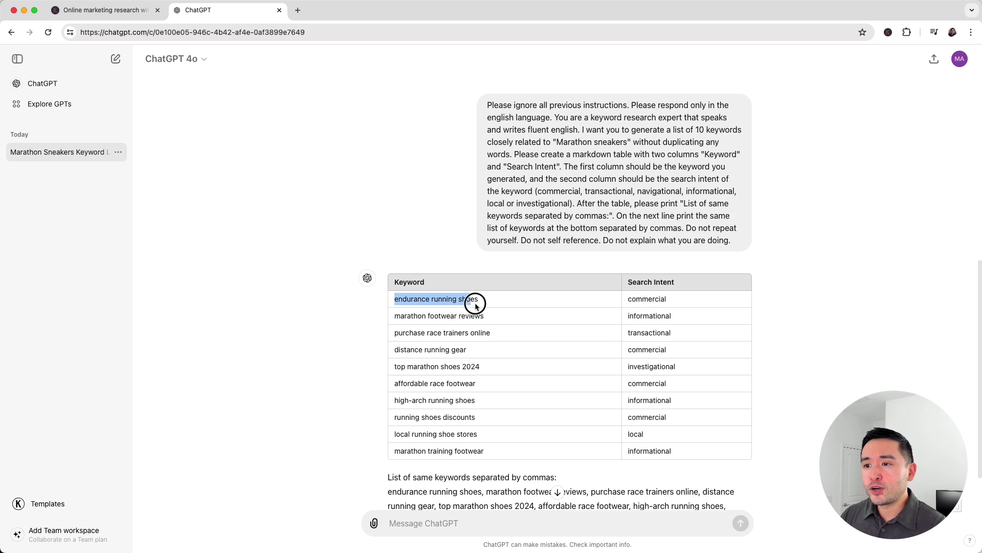
pyautogui.moveTo(400, 316); pyautogui.dragTo(473, 323)
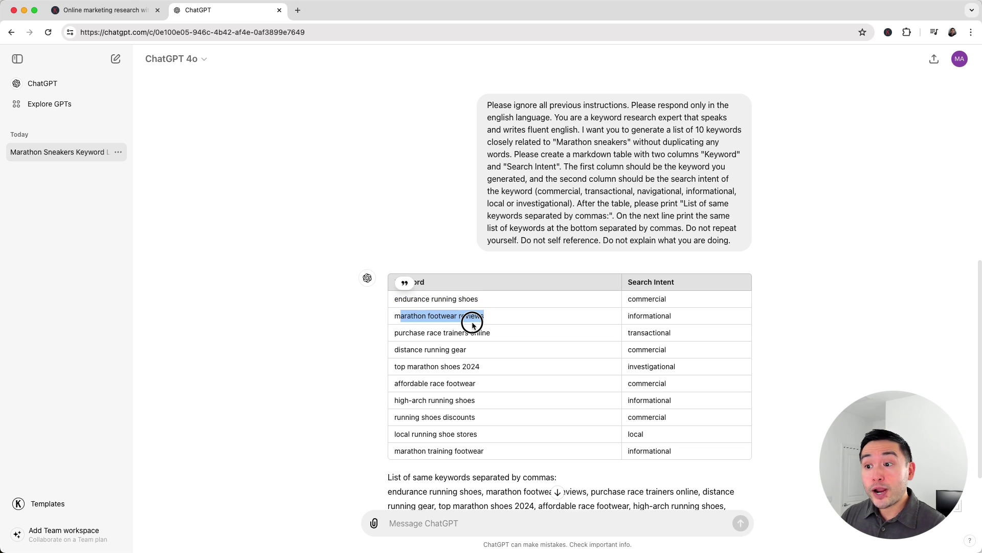
pyautogui.moveTo(399, 333)
pyautogui.mouseDown()
pyautogui.moveTo(478, 337)
pyautogui.moveTo(450, 381)
pyautogui.mouseUp()
pyautogui.click(451, 382)
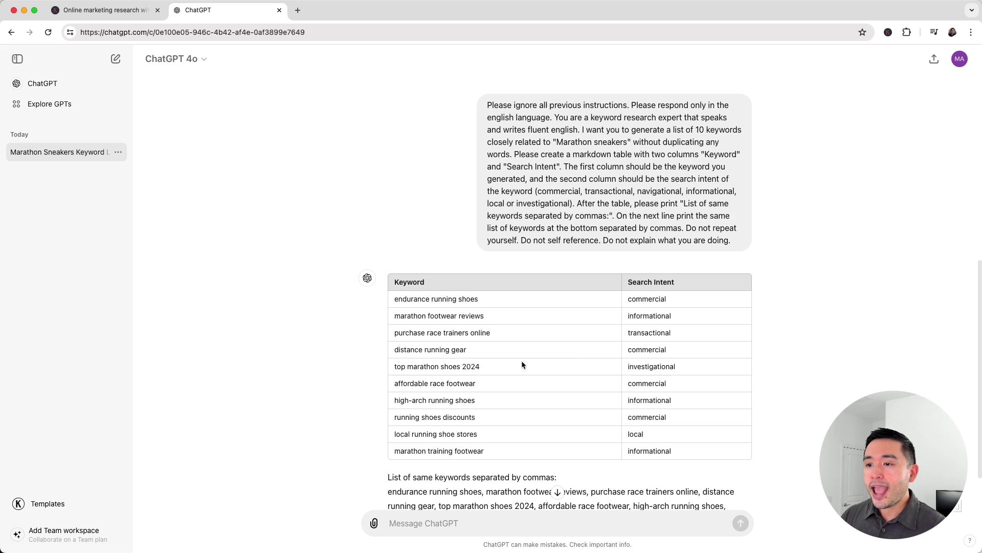
pyautogui.moveTo(640, 296); pyautogui.dragTo(658, 395)
pyautogui.click(654, 395)
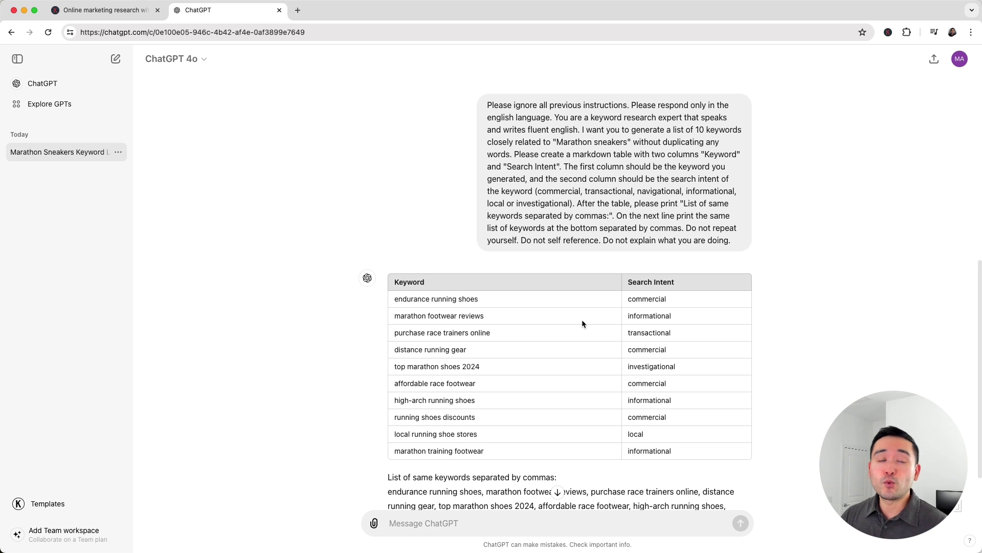
# Switch the Keywords Everywhere template to Keyword Strategy.
pyautogui.click(60, 505)
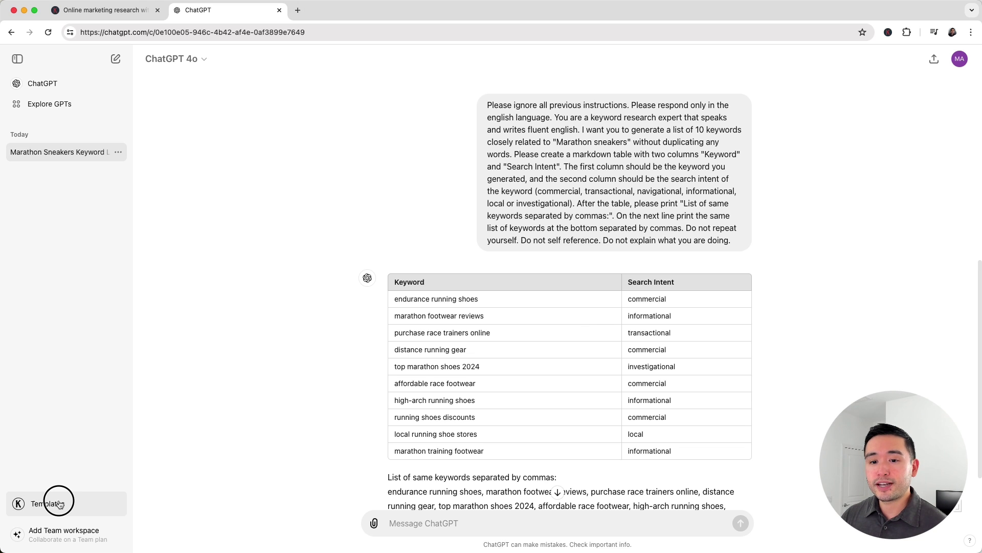
pyautogui.click(575, 172)
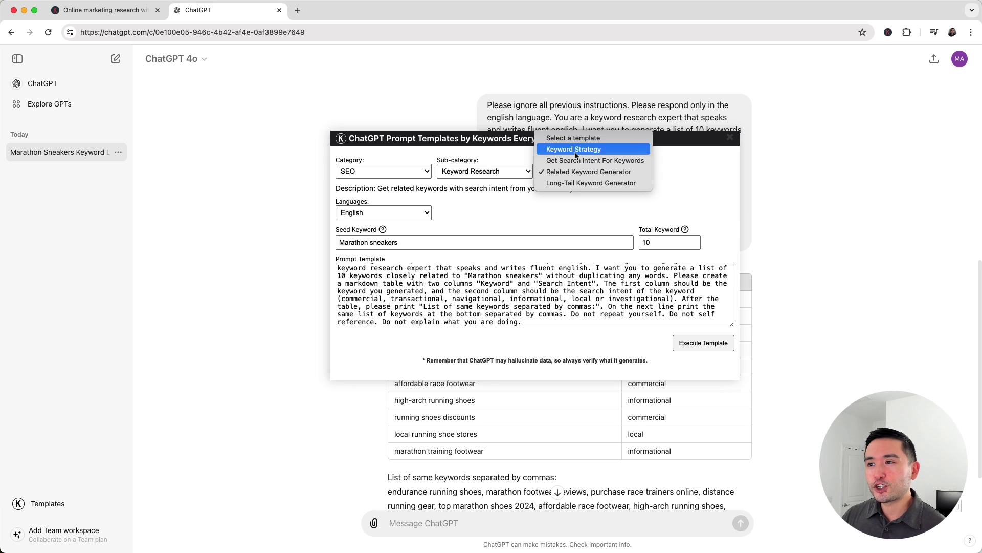
pyautogui.click(575, 149)
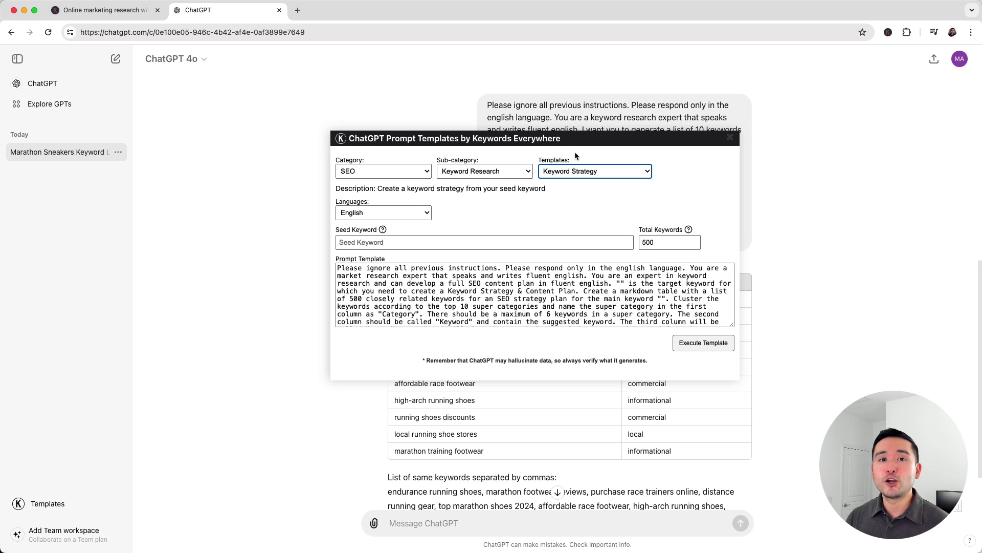
# Run Keyword Strategy with seed 'Marathon sneakers' and 20 total keywords.
pyautogui.click(423, 242)
pyautogui.write('Marathon sneakers')
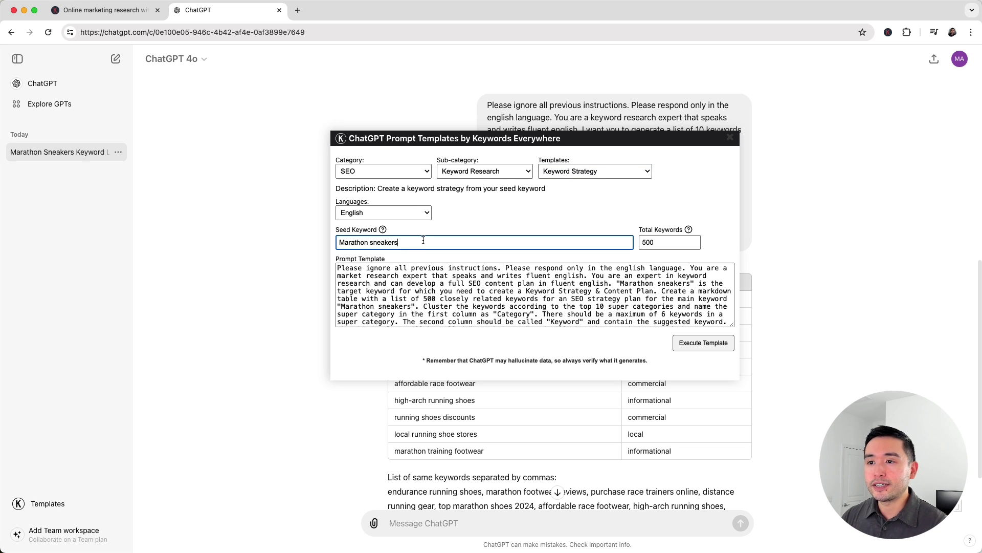
pyautogui.doubleClick(667, 242)
pyautogui.write('20')
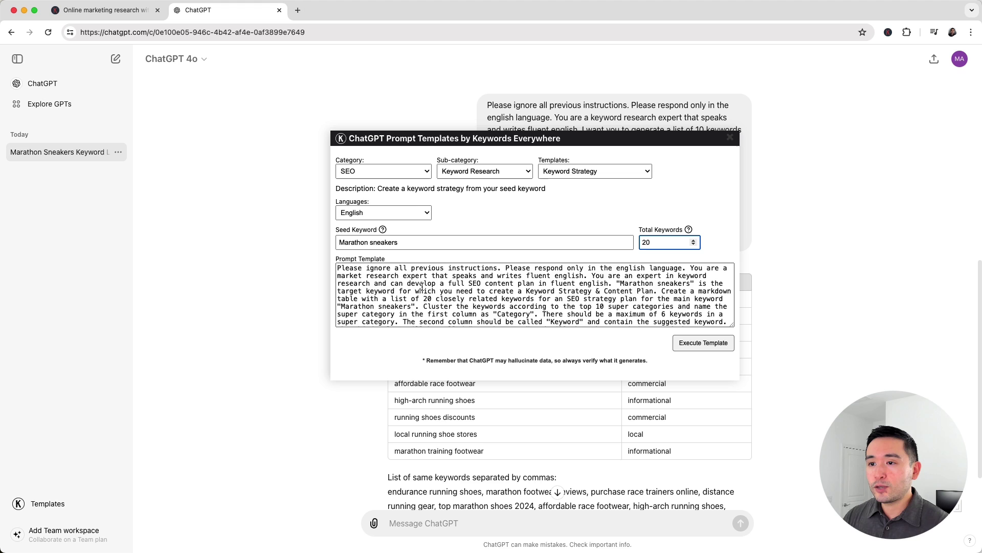
pyautogui.click(419, 276)
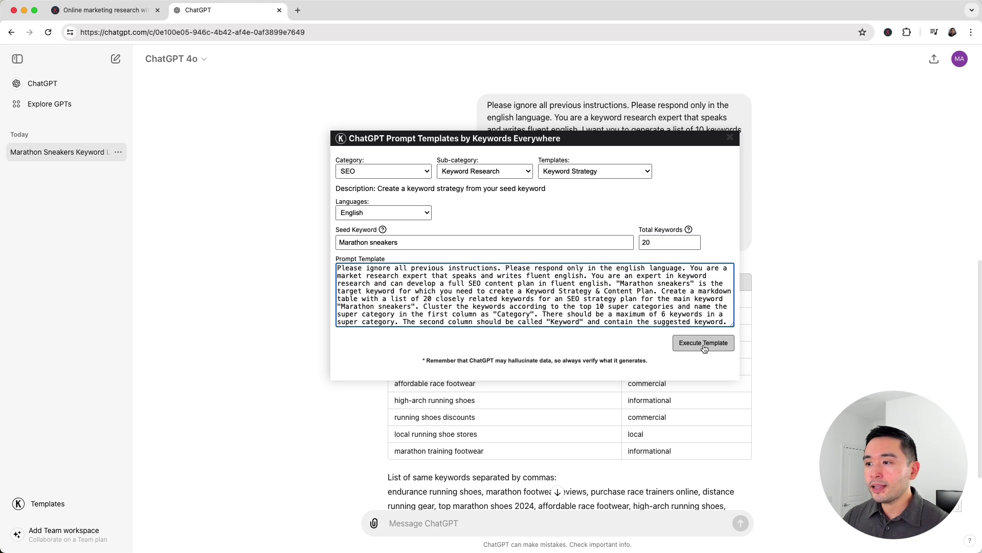
pyautogui.click(705, 348)
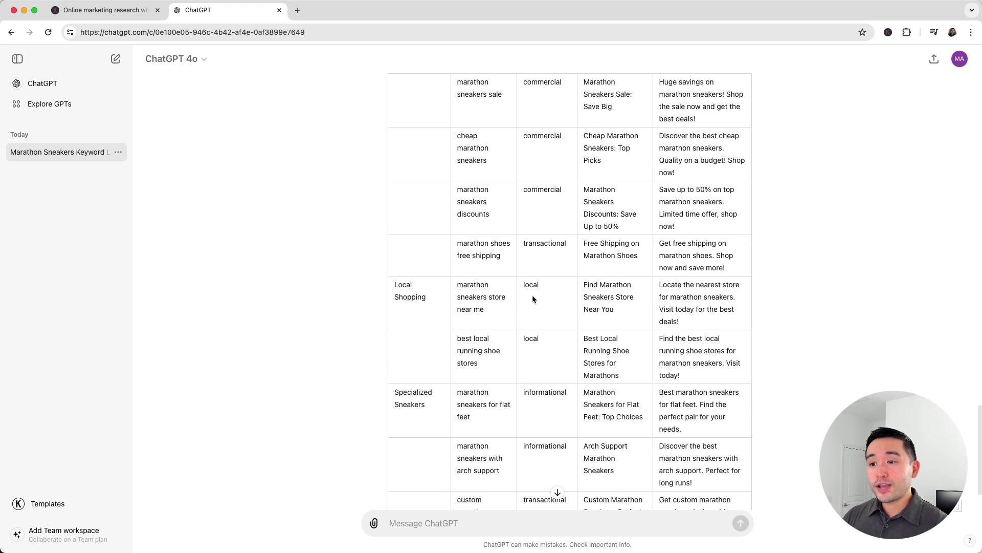
pyautogui.scroll(3, 532, 300)
pyautogui.scroll(2, 535, 301)
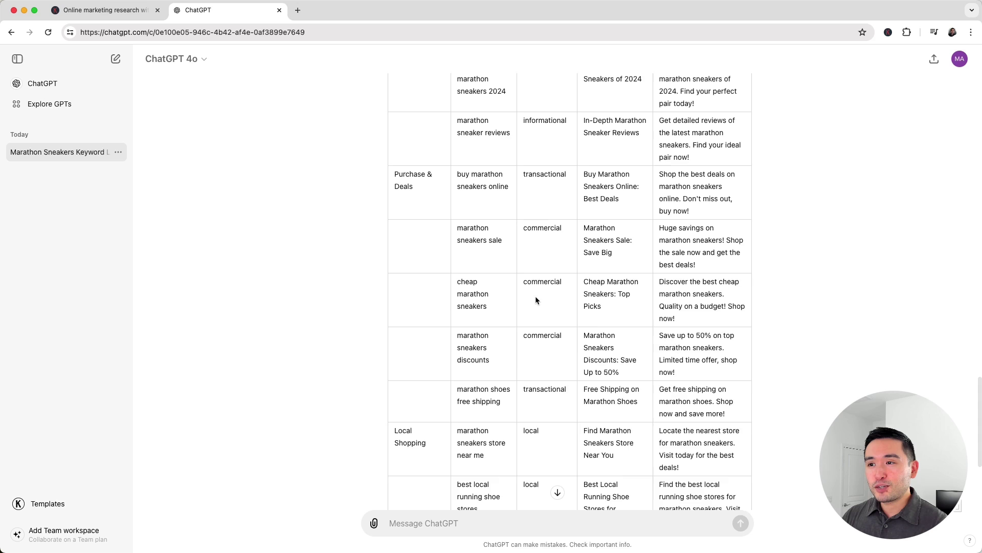
pyautogui.scroll(2, 537, 300)
pyautogui.scroll(2, 542, 299)
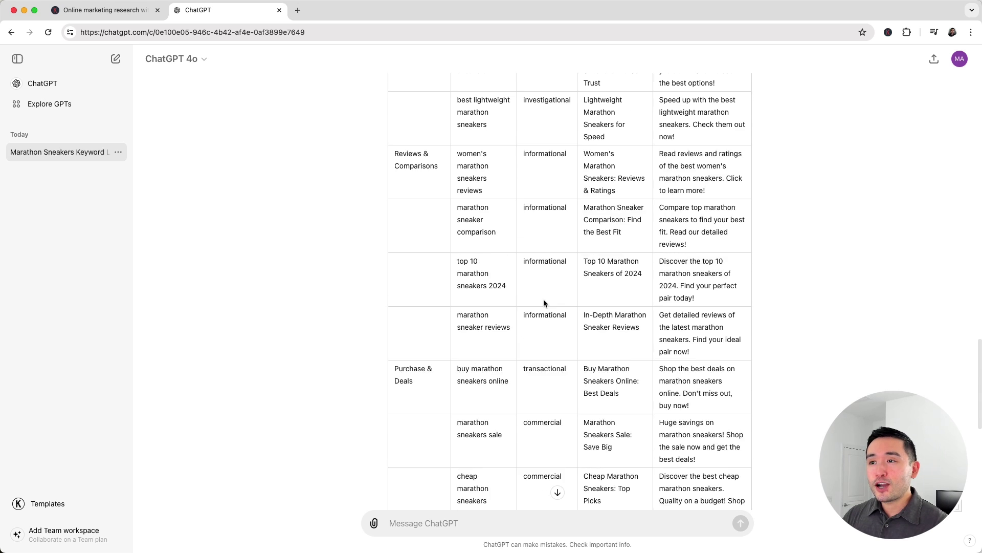
pyautogui.scroll(1, 545, 299)
pyautogui.scroll(1, 546, 298)
pyautogui.scroll(3, 546, 300)
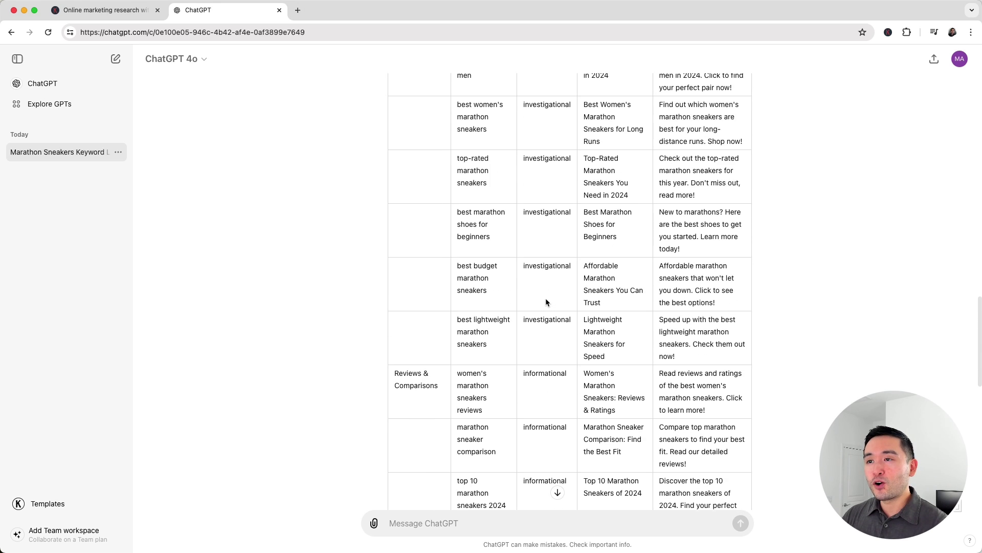
pyautogui.scroll(2, 546, 301)
pyautogui.scroll(1, 546, 302)
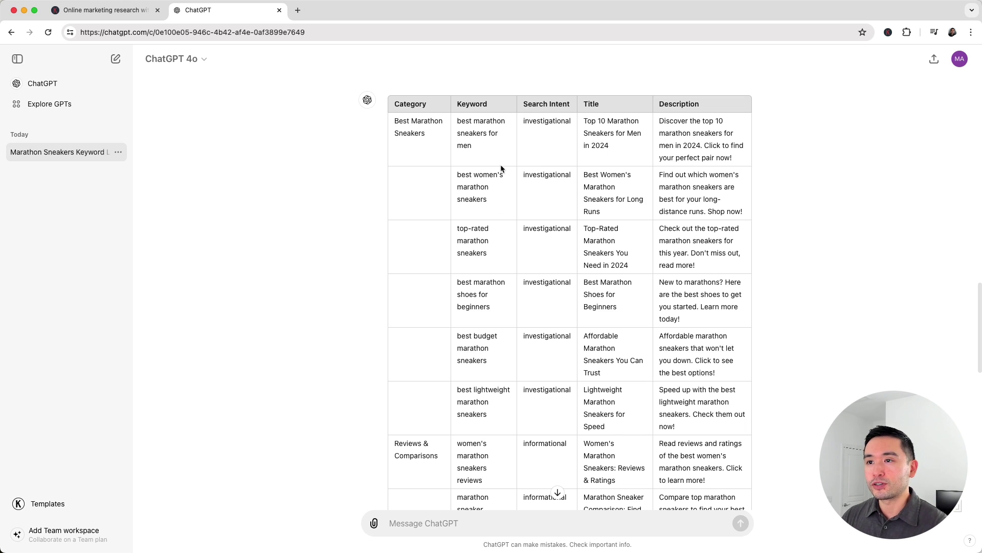
pyautogui.click(466, 123)
pyautogui.moveTo(466, 123); pyautogui.dragTo(497, 414)
pyautogui.click(497, 413)
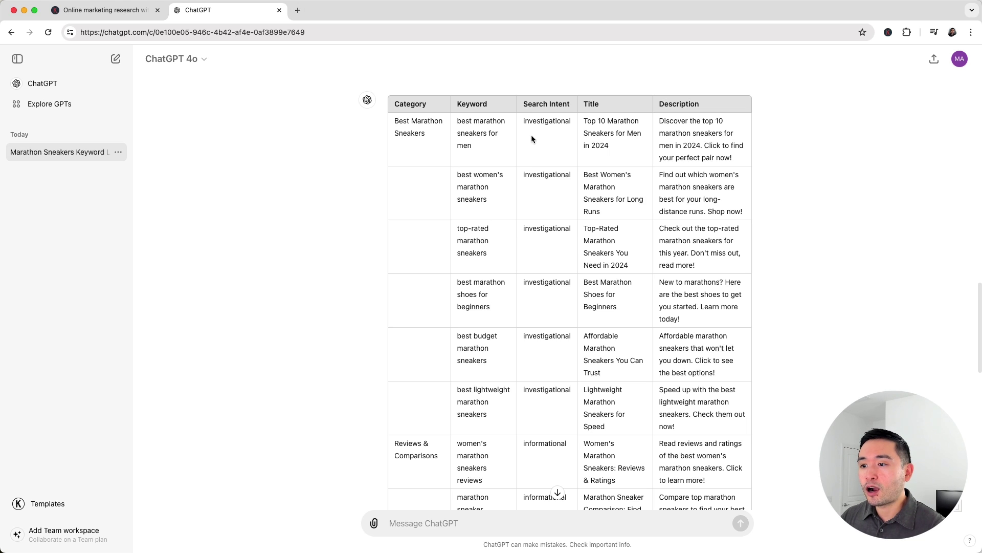
pyautogui.doubleClick(586, 121)
pyautogui.moveTo(584, 174); pyautogui.dragTo(618, 191)
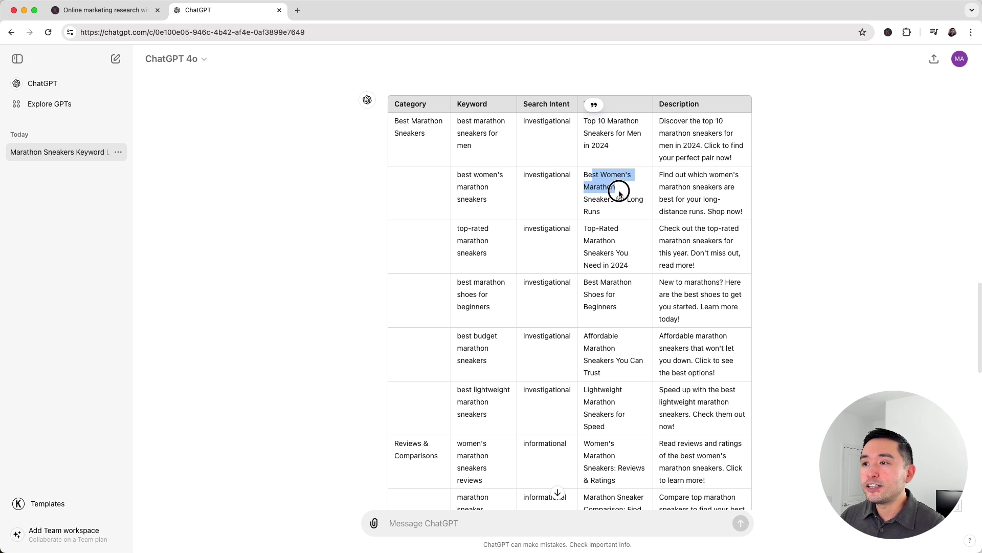
pyautogui.moveTo(608, 229); pyautogui.dragTo(617, 240)
pyautogui.click(675, 186)
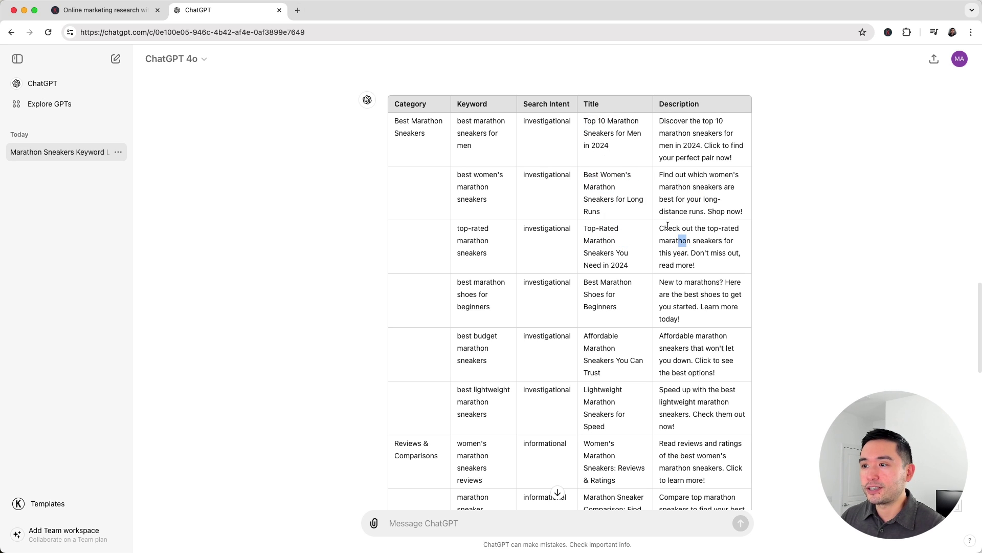
pyautogui.scroll(-3, 507, 217)
pyautogui.scroll(-2, 509, 220)
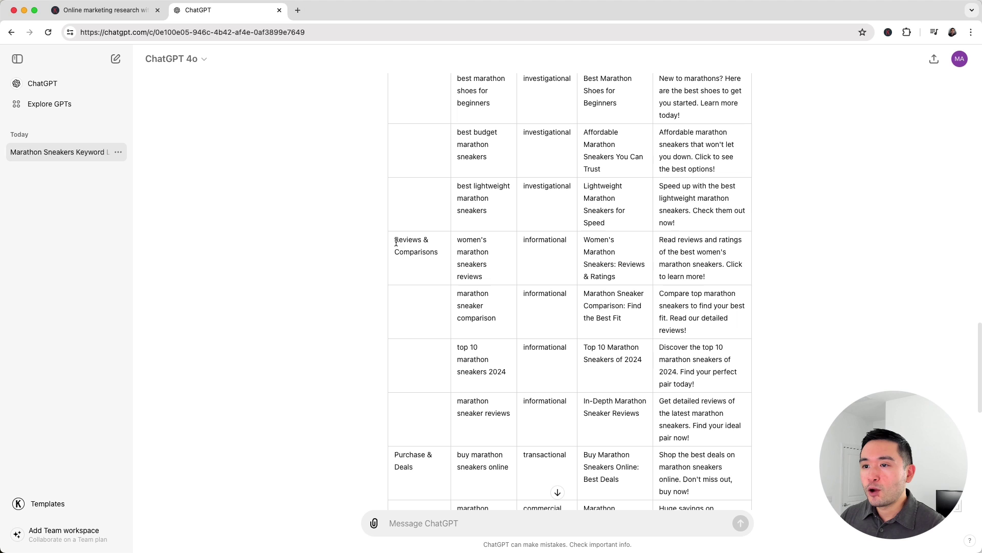
pyautogui.moveTo(474, 254); pyautogui.dragTo(472, 222)
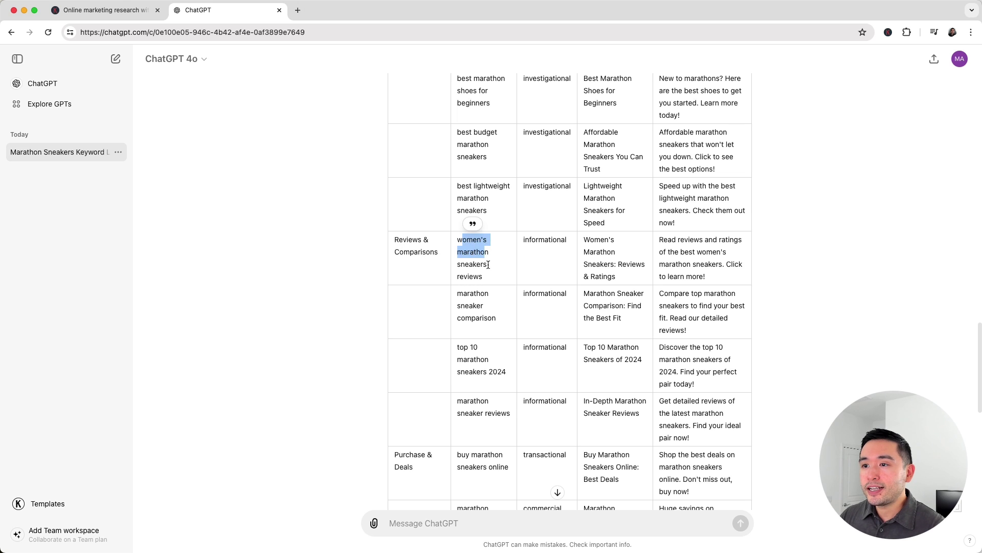
pyautogui.moveTo(475, 293); pyautogui.dragTo(484, 309)
pyautogui.scroll(-2, 542, 296)
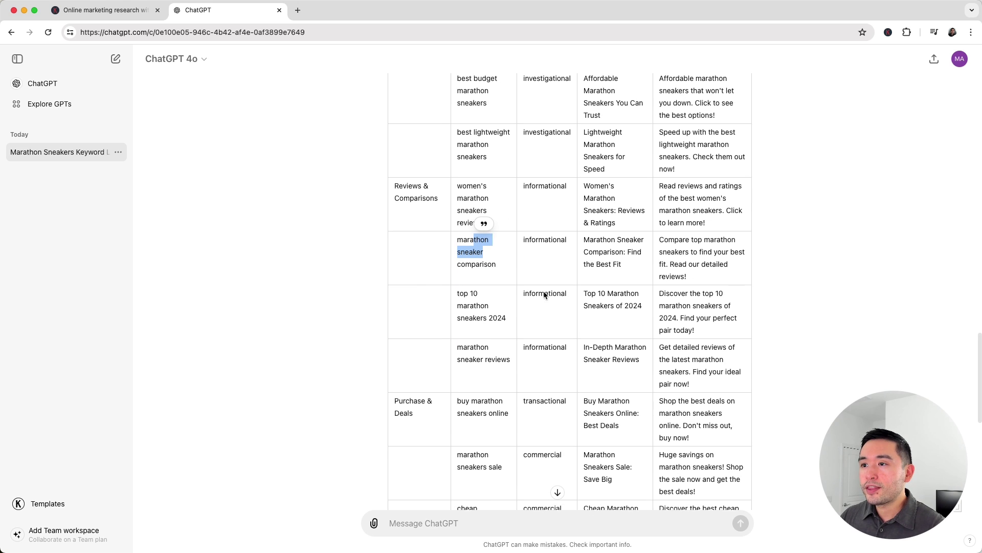
pyautogui.scroll(-1, 614, 230)
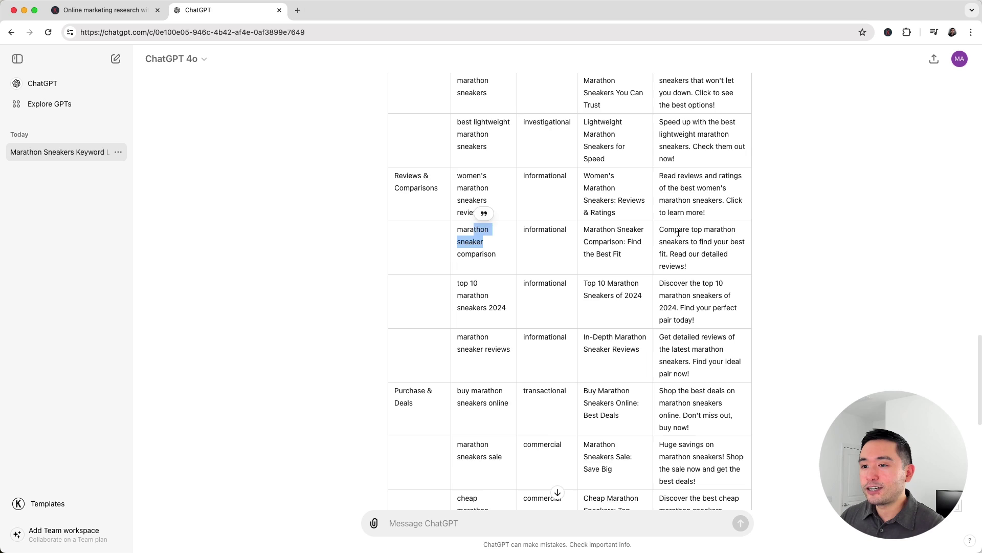
pyautogui.scroll(-2, 469, 260)
pyautogui.scroll(-4, 521, 258)
pyautogui.scroll(-3, 521, 257)
pyautogui.scroll(1, 481, 238)
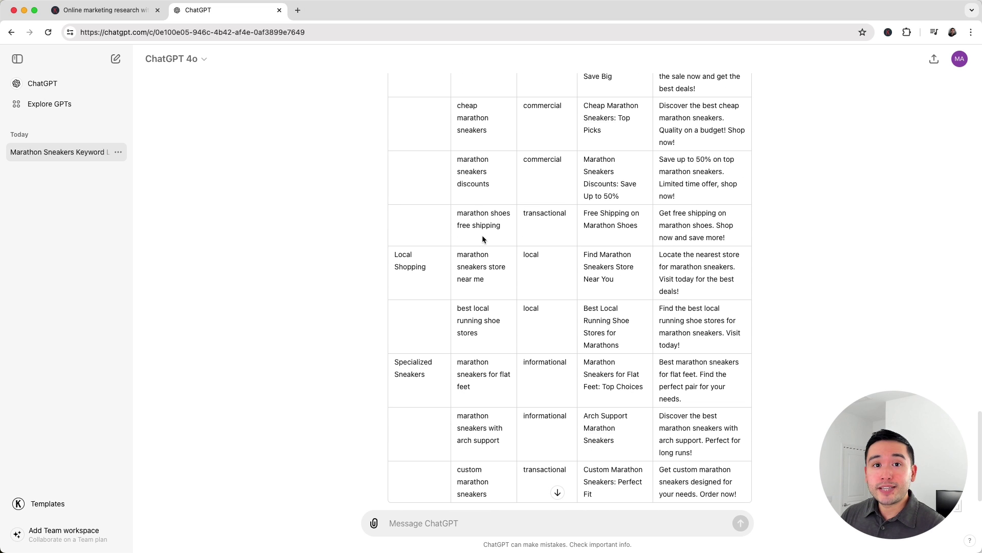
pyautogui.scroll(1, 482, 235)
pyautogui.scroll(2, 492, 235)
pyautogui.scroll(1, 492, 234)
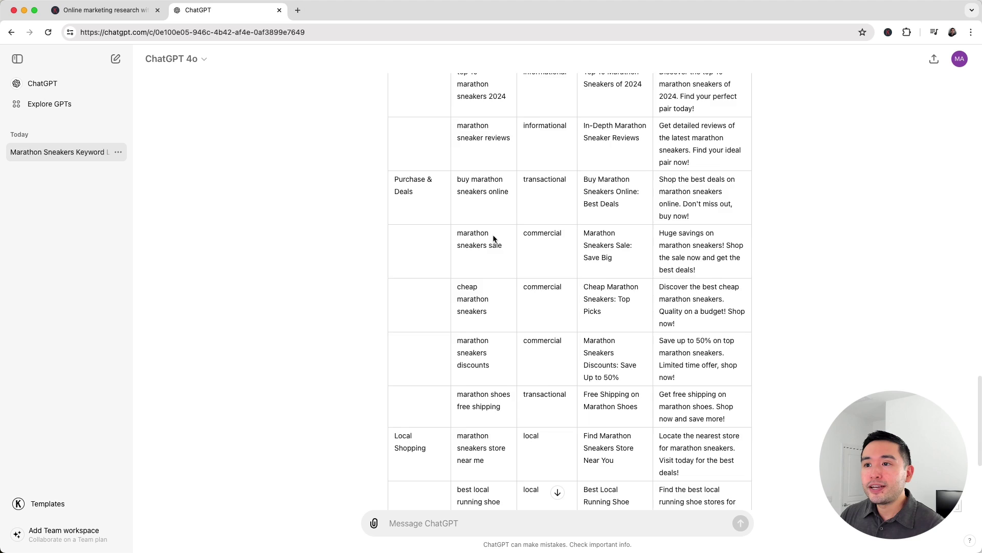
pyautogui.scroll(2, 493, 234)
pyautogui.scroll(1, 493, 235)
pyautogui.scroll(1, 499, 238)
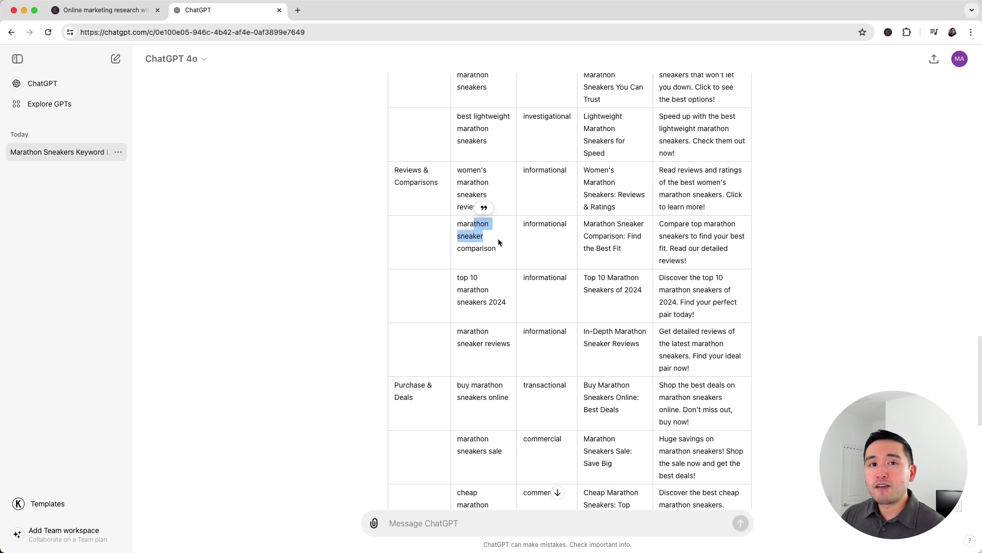
pyautogui.scroll(1, 498, 238)
pyautogui.scroll(2, 498, 238)
pyautogui.scroll(1, 498, 239)
pyautogui.scroll(1, 499, 239)
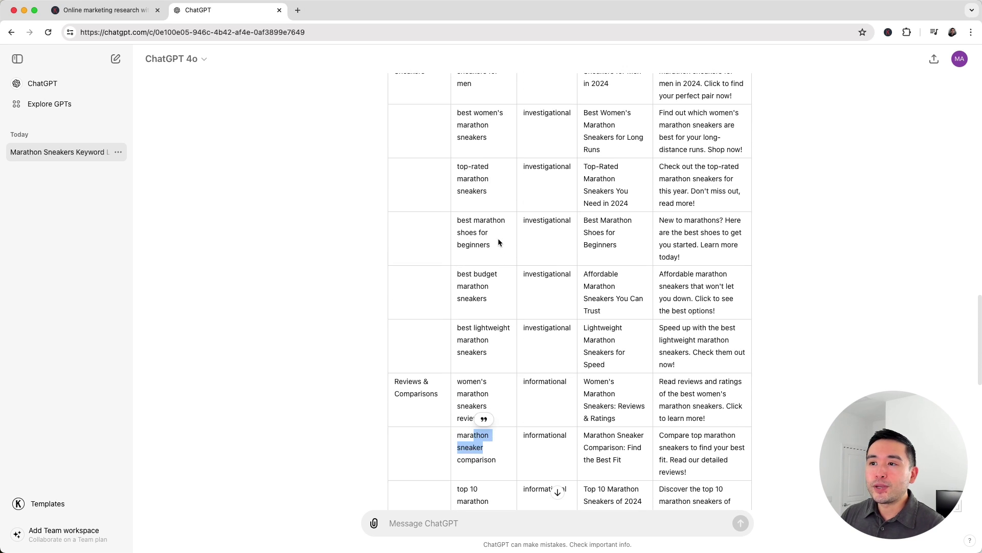
pyautogui.scroll(1, 498, 239)
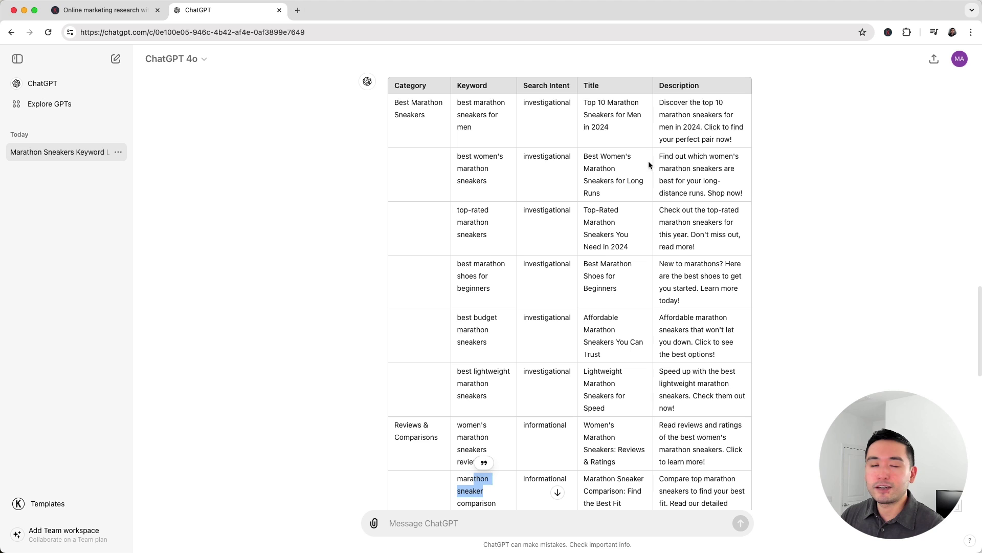
pyautogui.scroll(-10, 625, 230)
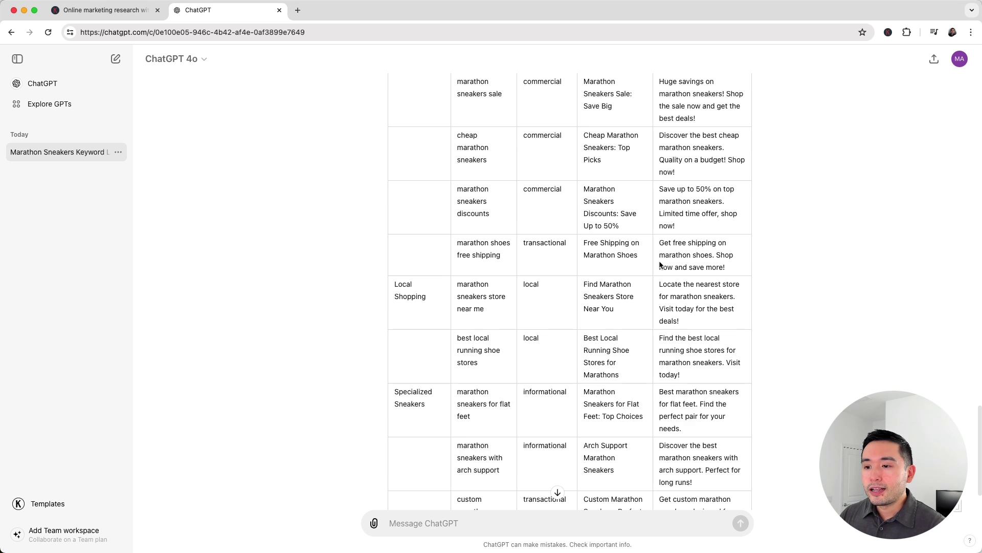
pyautogui.scroll(1, 658, 263)
# Fill Get Search Intent For Keywords with the pasted ten-keyword list and insert it into the message.
pyautogui.click(48, 504)
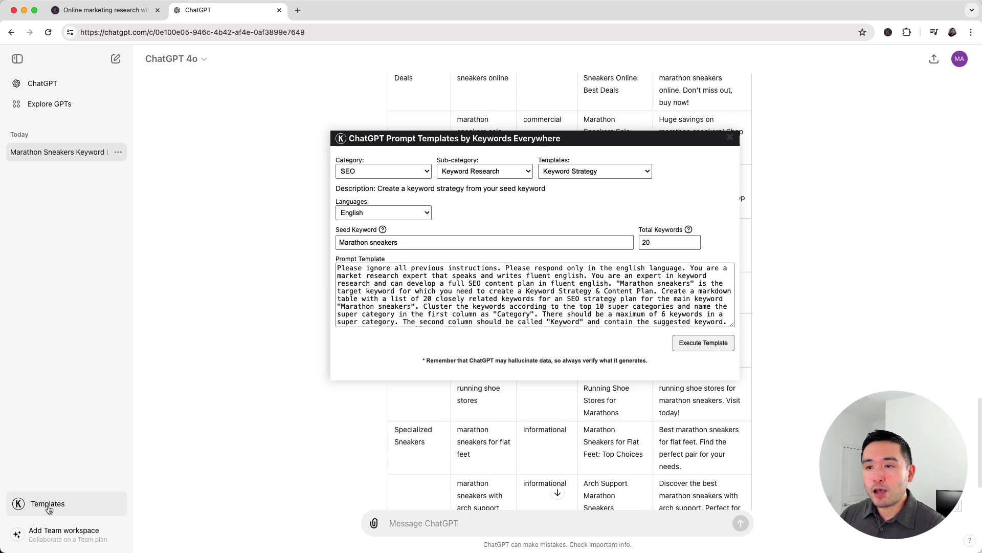
pyautogui.click(583, 172)
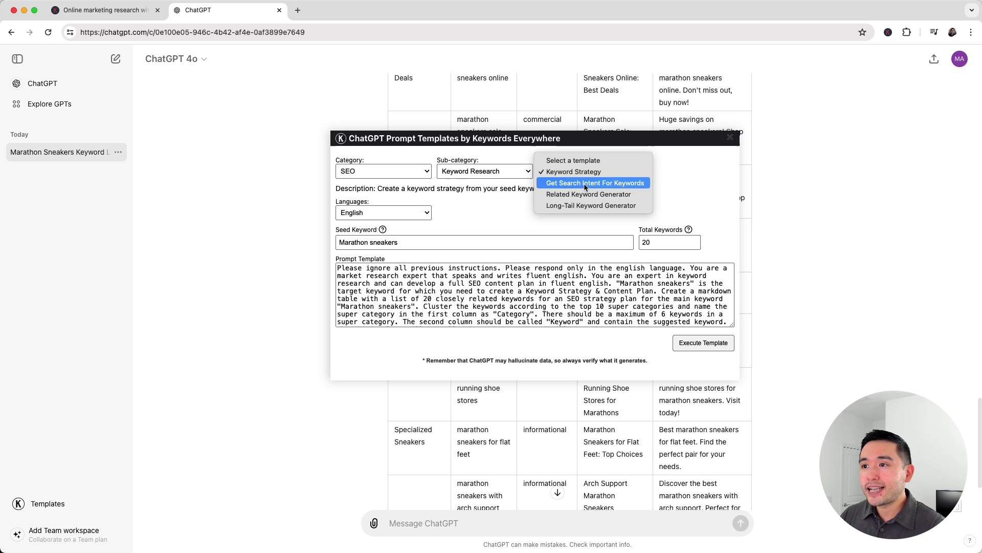
pyautogui.click(589, 183)
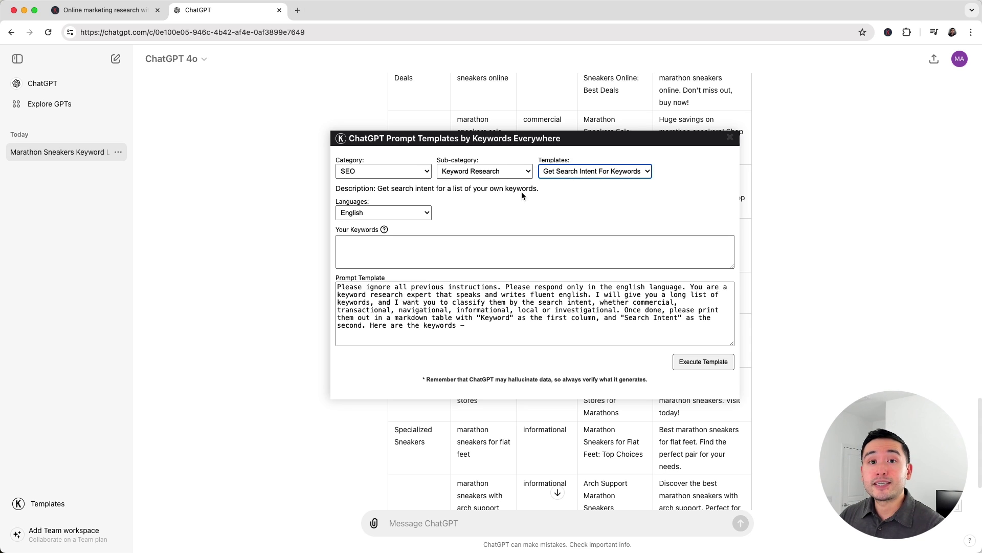
pyautogui.click(388, 246)
pyautogui.write('endurance running shoes, marathon footwear reviews, purchase race trainers online, distance running gear, top marathon shoes 2024, affordable race footwear, high-arch running shoes, running shoes discounts, local running shoe stores, marathon training footwear')
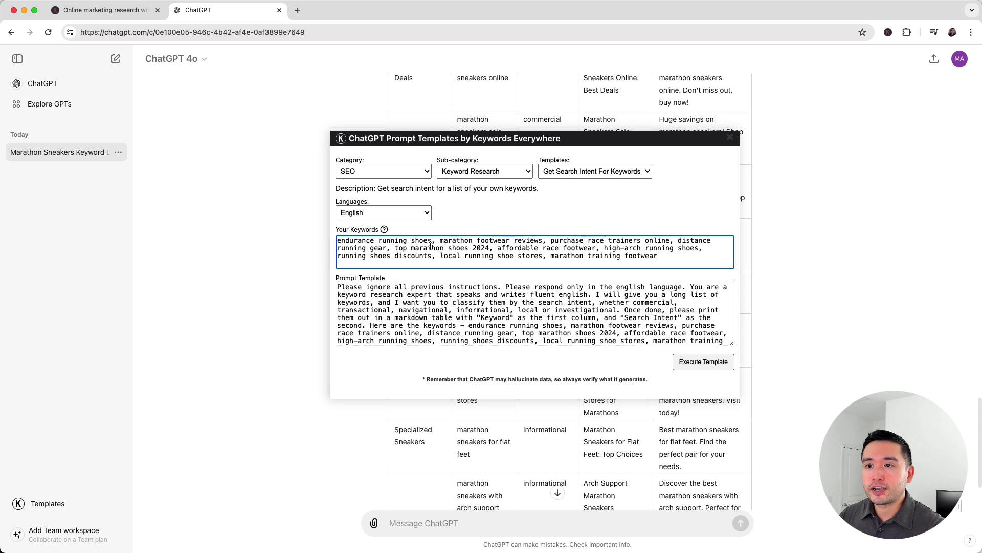
pyautogui.click(704, 361)
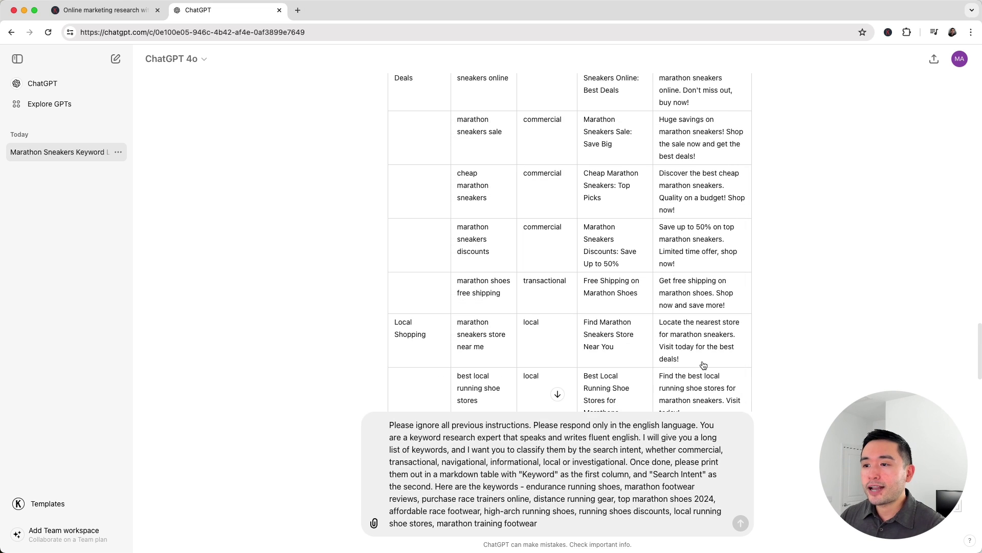
# Send the search-intent prompt and review the table's keywords with their commercial and transactional intents.
pyautogui.press('Return')
pyautogui.tripleClick(399, 298)
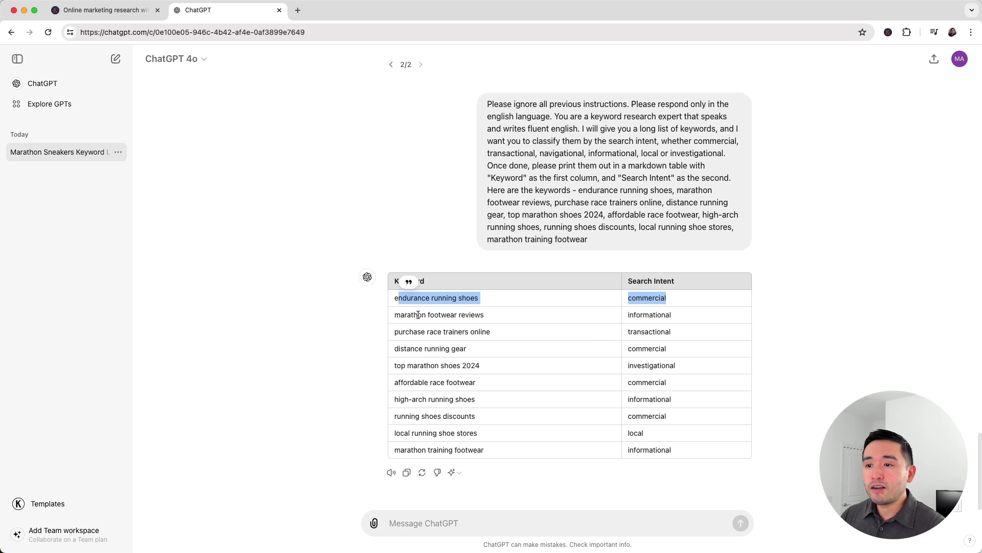
pyautogui.moveTo(418, 315)
pyautogui.mouseDown()
pyautogui.moveTo(442, 326)
pyautogui.moveTo(434, 332)
pyautogui.mouseUp()
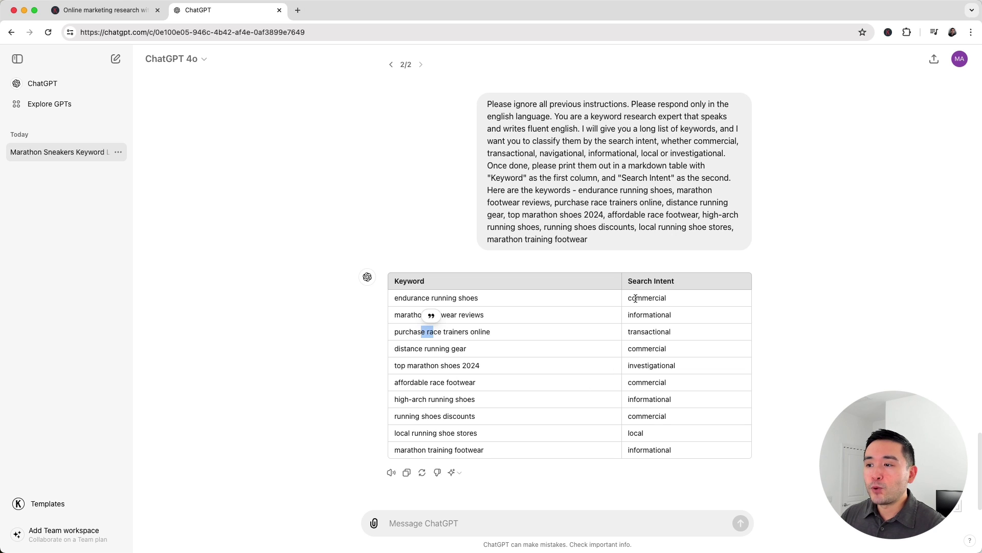
pyautogui.moveTo(632, 298); pyautogui.dragTo(661, 298)
pyautogui.moveTo(642, 331); pyautogui.dragTo(649, 332)
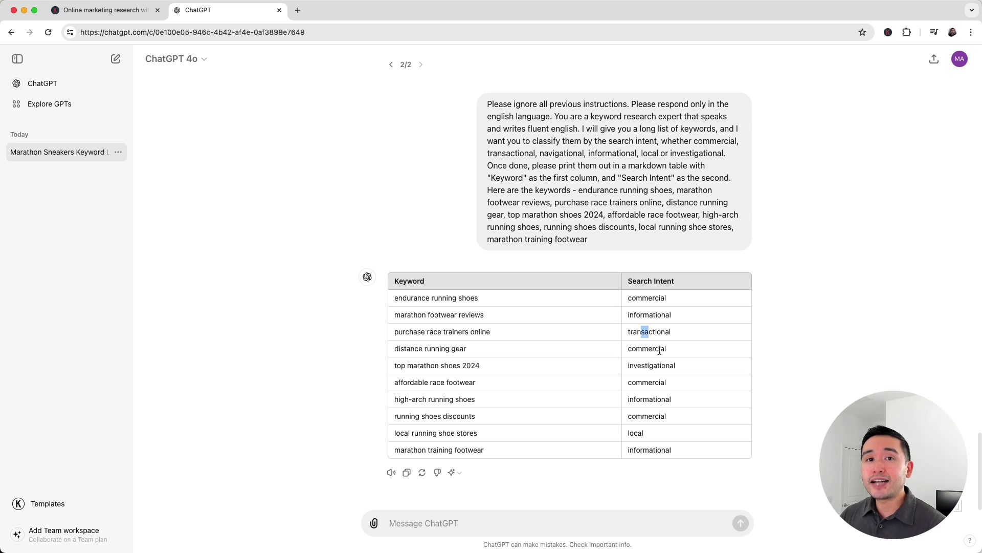
pyautogui.moveTo(423, 298)
pyautogui.mouseDown()
pyautogui.moveTo(462, 298)
pyautogui.moveTo(477, 315)
pyautogui.mouseUp()
pyautogui.click(532, 330)
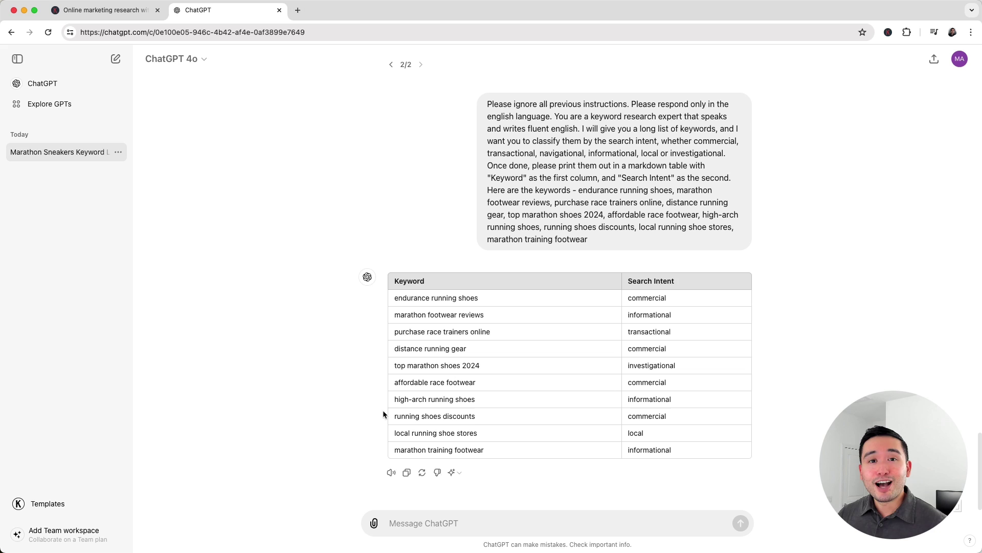